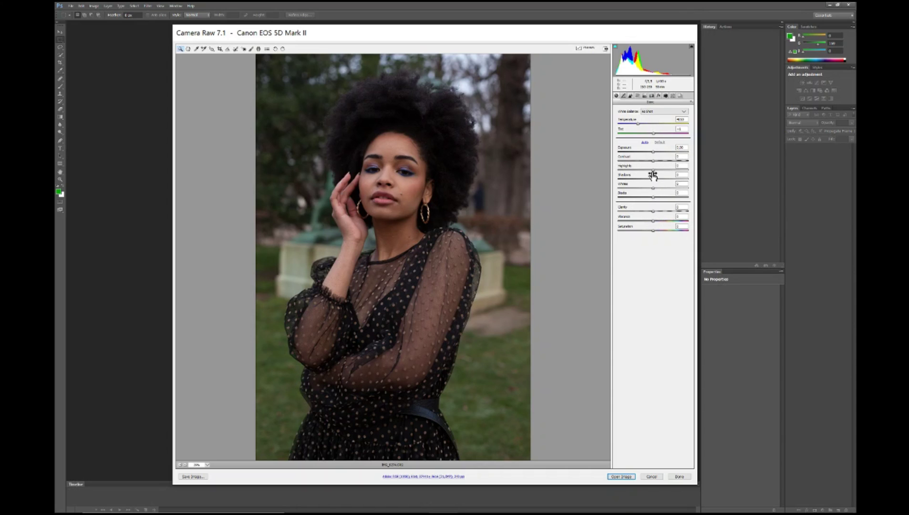
Strongly lift the raw photo's Shadows, then balance it with slightly lower Blacks and slightly higher Exposure.
{"action": "left_click_drag", "start_coordinate": [655, 180], "coordinate": [685, 185]}
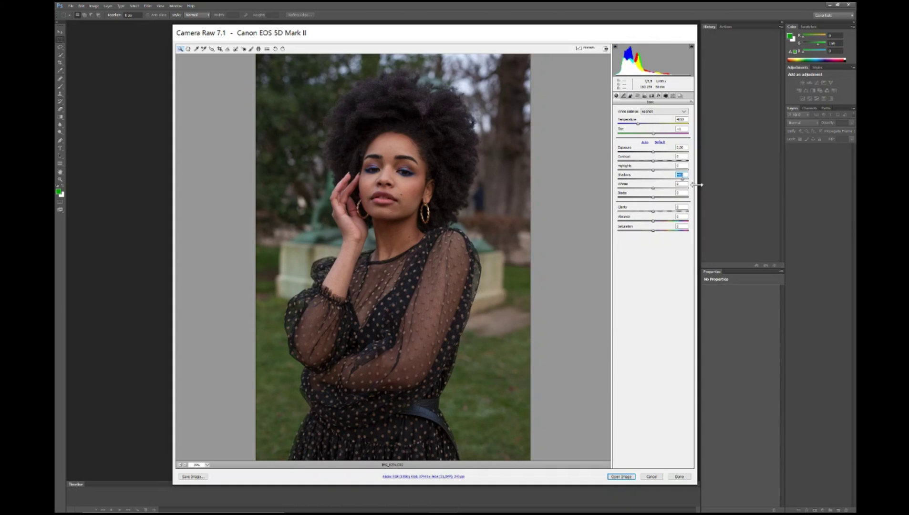
{"action": "mouse_move", "coordinate": [681, 179]}
{"action": "left_mouse_down"}
{"action": "mouse_move", "coordinate": [669, 183]}
{"action": "mouse_move", "coordinate": [687, 184]}
{"action": "mouse_move", "coordinate": [681, 180]}
{"action": "left_mouse_up"}
{"action": "left_click_drag", "start_coordinate": [653, 199], "coordinate": [651, 201]}
{"action": "left_click_drag", "start_coordinate": [654, 152], "coordinate": [657, 152]}
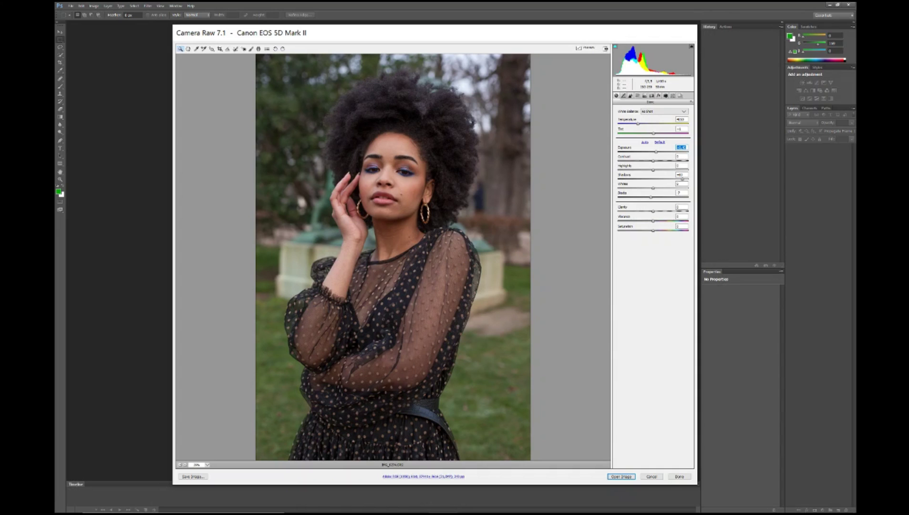
Test a very high Clarity on the raw portrait and settle on a small positive amount.
{"action": "left_click_drag", "start_coordinate": [654, 211], "coordinate": [658, 215]}
{"action": "left_click_drag", "start_coordinate": [660, 218], "coordinate": [690, 220]}
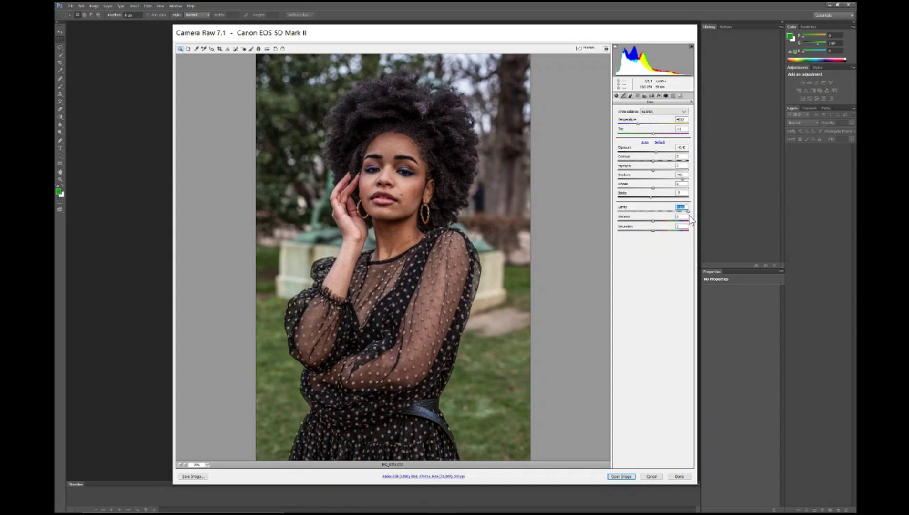
{"action": "left_click_drag", "start_coordinate": [689, 219], "coordinate": [661, 218]}
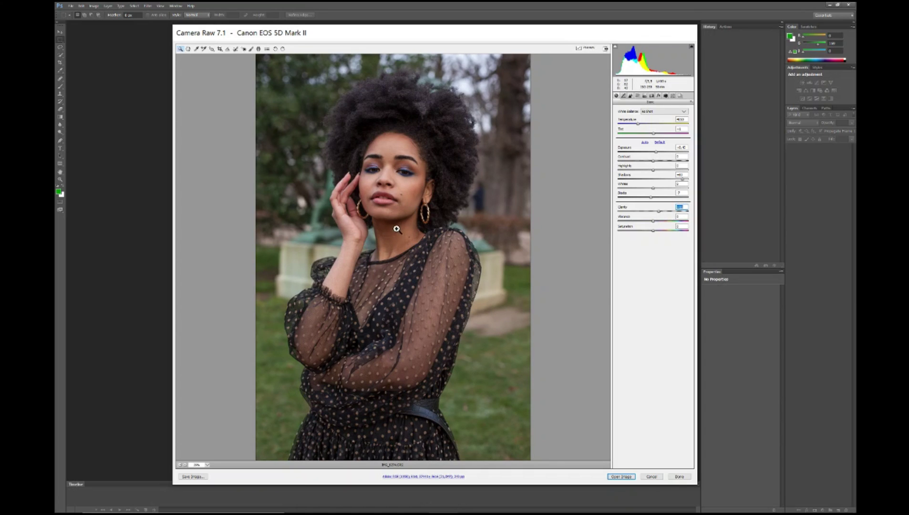
{"action": "left_click_drag", "start_coordinate": [657, 215], "coordinate": [657, 216]}
Enable the lens profile corrections and open the raw photo as an editable image.
{"action": "left_click", "coordinate": [651, 96]}
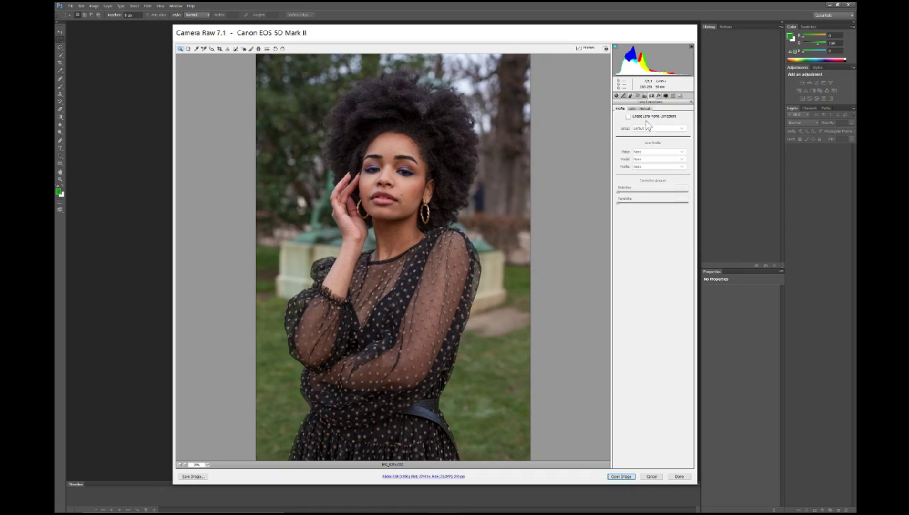
{"action": "left_click", "coordinate": [627, 116]}
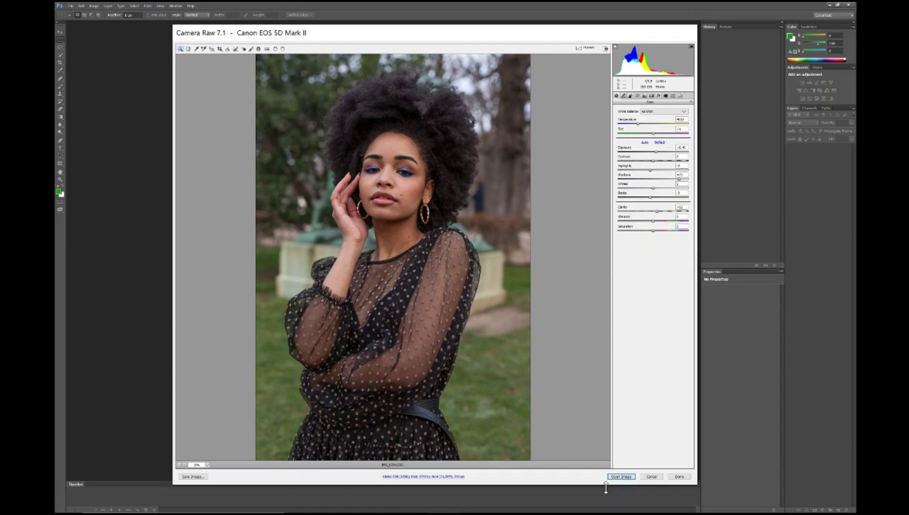
{"action": "left_click", "coordinate": [617, 477]}
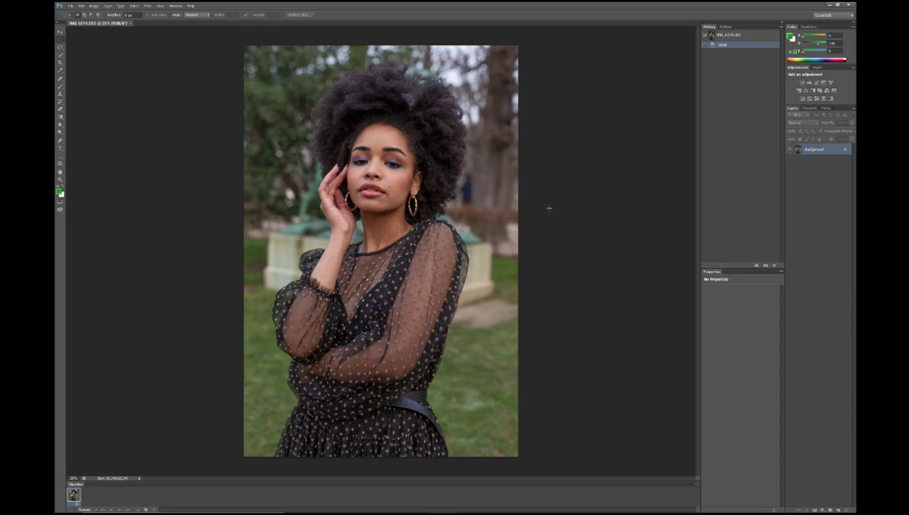
Run the recorded FS action to build the frequency separation layers above the background.
{"action": "left_click", "coordinate": [725, 27]}
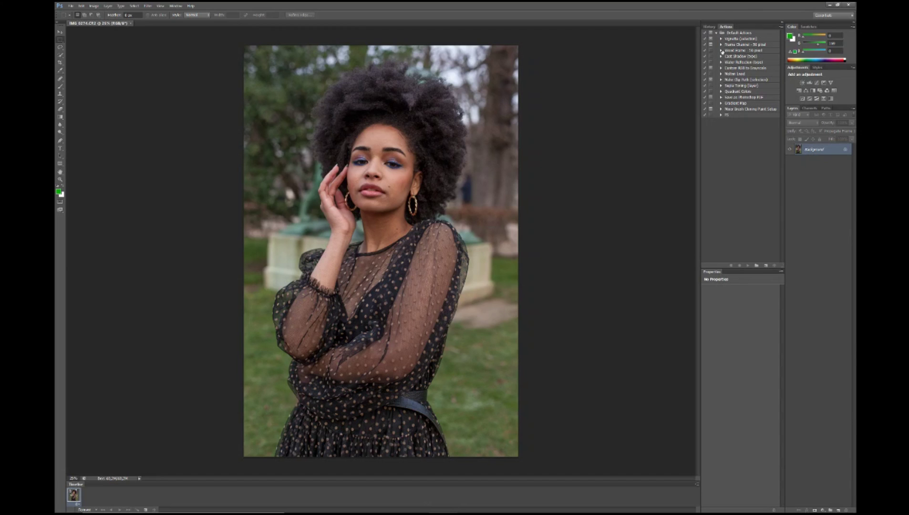
{"action": "left_click", "coordinate": [728, 115]}
{"action": "left_click", "coordinate": [749, 265]}
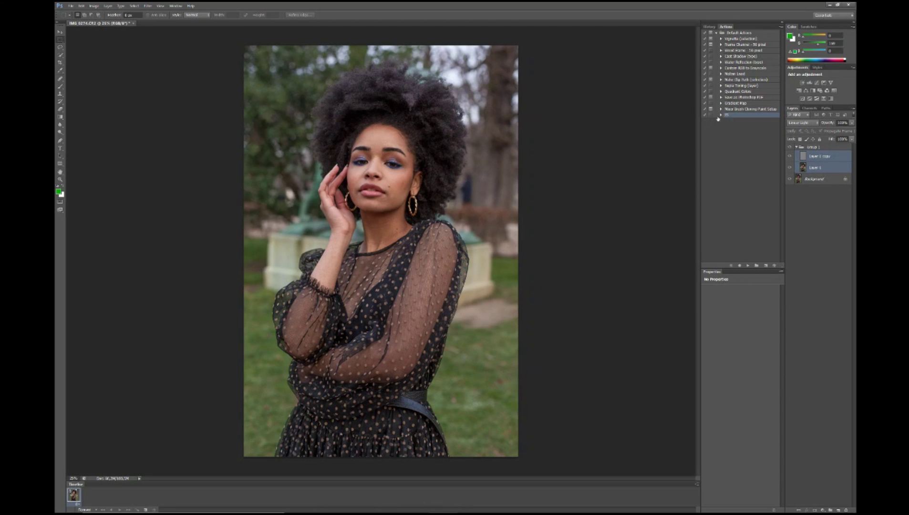
Rename the upper frequency separation layer Texture and the lower one colour.
{"action": "left_click", "coordinate": [820, 188]}
{"action": "left_click", "coordinate": [816, 167]}
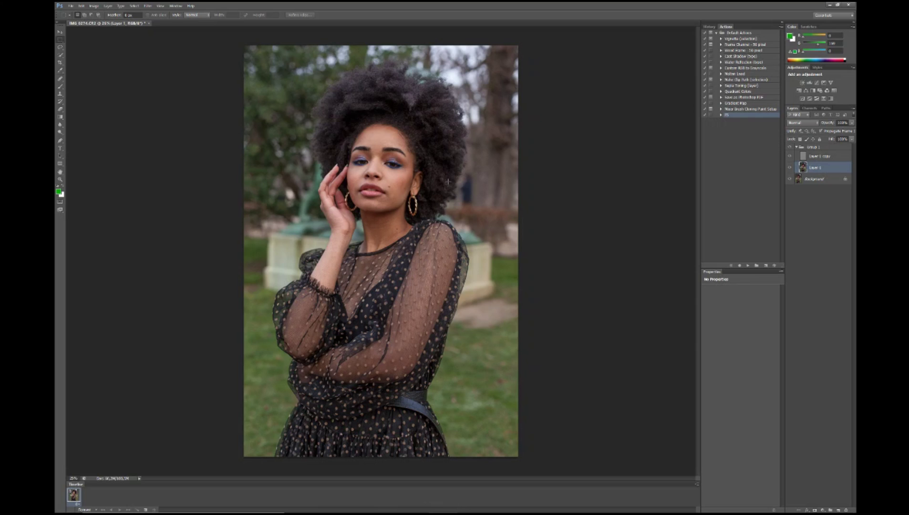
{"action": "left_click", "coordinate": [816, 157]}
{"action": "double_click", "coordinate": [815, 156]}
{"action": "type", "text": "test"}
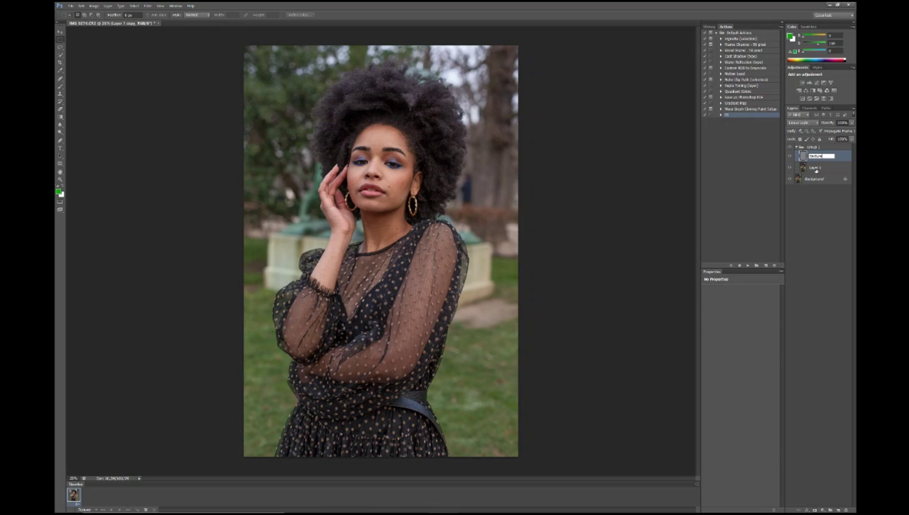
{"action": "double_click", "coordinate": [816, 169]}
{"action": "type", "text": "color"}
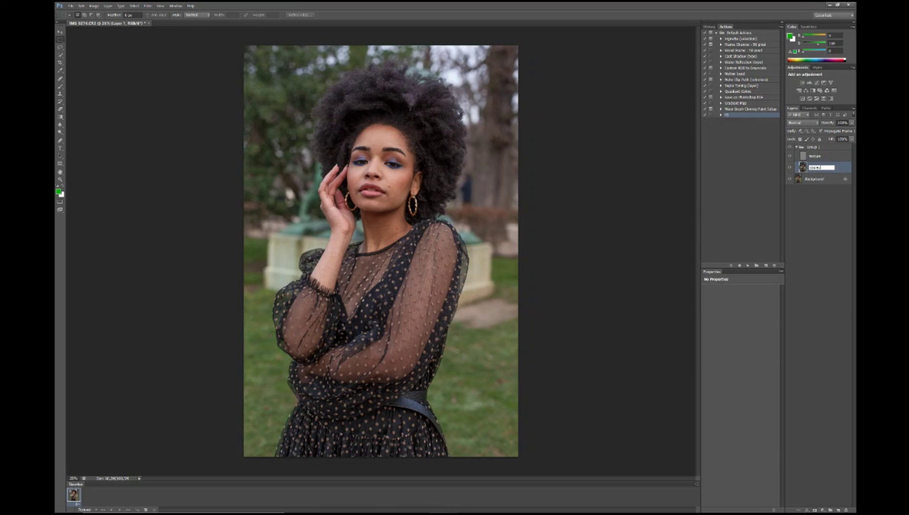
{"action": "key", "text": "Return"}
Go over the skin of the cheeks and chin on Layer 1 with the Healing Brush.
{"action": "scroll", "coordinate": [436, 228], "scroll_direction": "up", "scroll_amount": 3}
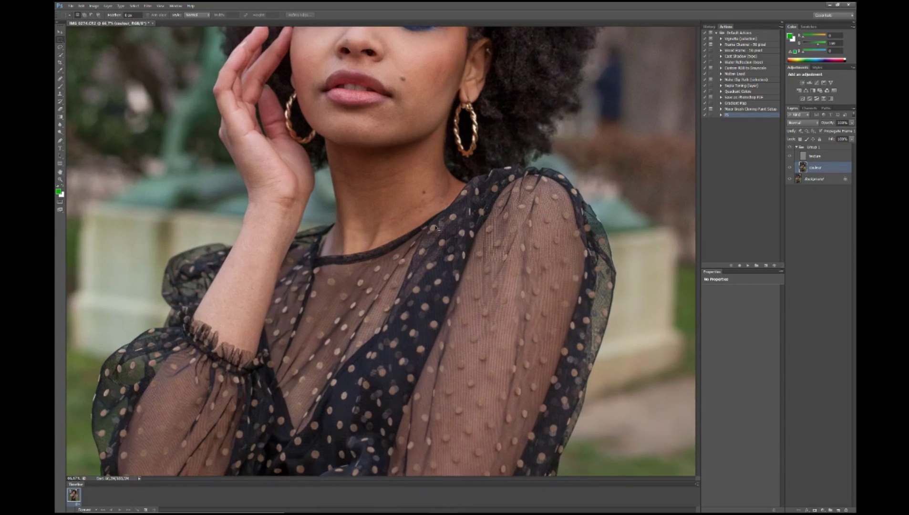
{"action": "scroll", "coordinate": [436, 228], "scroll_direction": "up", "scroll_amount": 1}
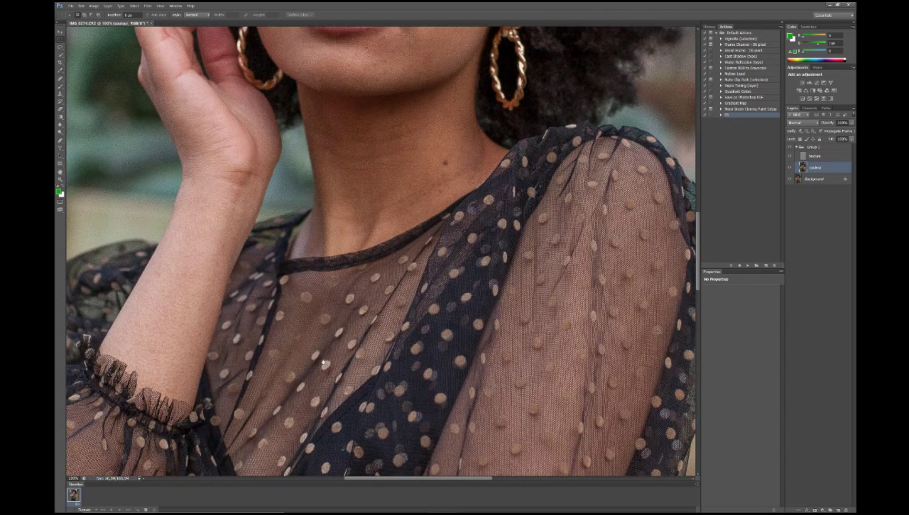
{"action": "scroll", "coordinate": [323, 362], "scroll_direction": "up", "scroll_amount": 5}
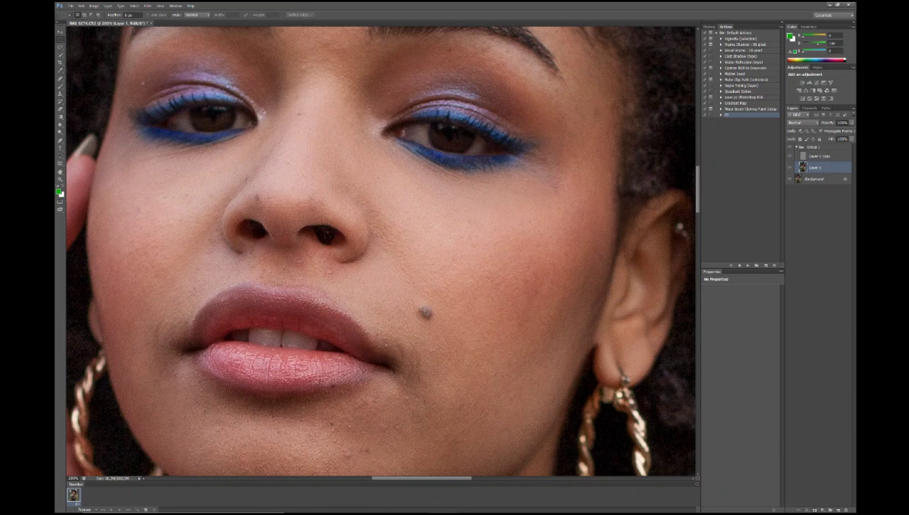
{"action": "left_click", "coordinate": [60, 80]}
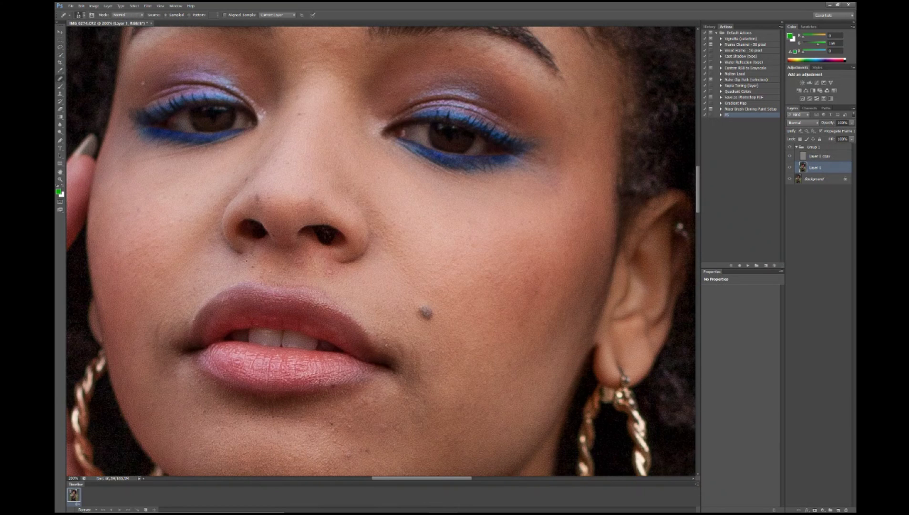
{"action": "left_click", "coordinate": [60, 80]}
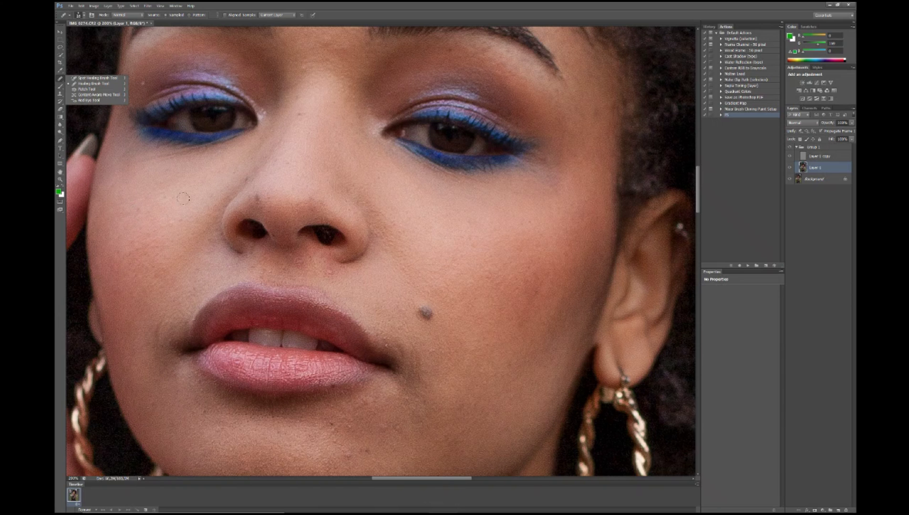
{"action": "left_click_drag", "start_coordinate": [112, 264], "coordinate": [125, 289]}
{"action": "left_click_drag", "start_coordinate": [401, 234], "coordinate": [404, 223]}
{"action": "left_click_drag", "start_coordinate": [543, 294], "coordinate": [525, 320]}
{"action": "left_click_drag", "start_coordinate": [490, 362], "coordinate": [471, 380]}
{"action": "left_click_drag", "start_coordinate": [480, 371], "coordinate": [513, 308]}
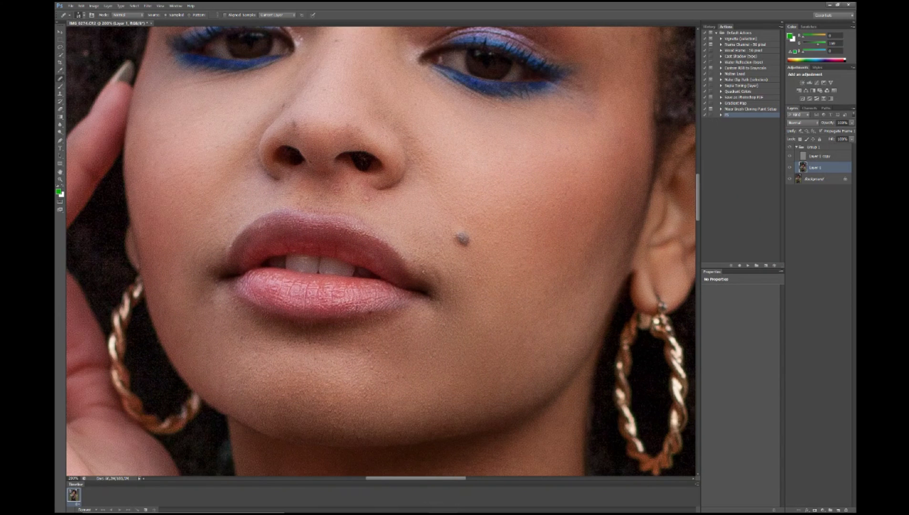
Retouch small blemishes on the forehead and around the brows on Layer 1 with the Healing Brush.
{"action": "scroll", "coordinate": [351, 173], "scroll_direction": "up", "scroll_amount": 10}
{"action": "left_click_drag", "start_coordinate": [262, 148], "coordinate": [262, 172]}
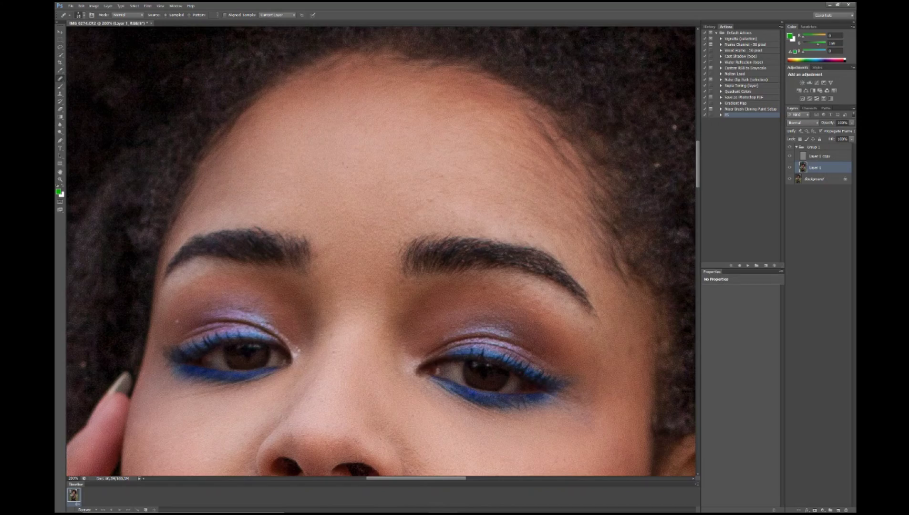
{"action": "scroll", "coordinate": [381, 252], "scroll_direction": "down", "scroll_amount": 2}
{"action": "scroll", "coordinate": [524, 382], "scroll_direction": "up", "scroll_amount": 2}
{"action": "left_click", "coordinate": [503, 129]}
{"action": "left_click", "coordinate": [464, 200]}
{"action": "left_click", "coordinate": [359, 258]}
{"action": "left_click", "coordinate": [379, 275]}
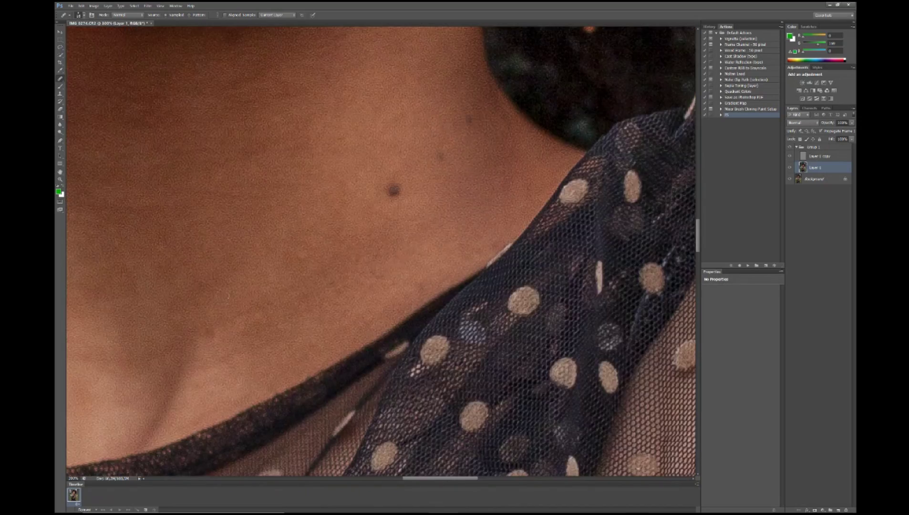
Continue the Healing Brush retouch over the neck and the raised forearm.
{"action": "scroll", "coordinate": [379, 275], "scroll_direction": "down", "scroll_amount": 1}
{"action": "left_click_drag", "start_coordinate": [229, 305], "coordinate": [428, 186]}
{"action": "scroll", "coordinate": [275, 331], "scroll_direction": "down", "scroll_amount": 5}
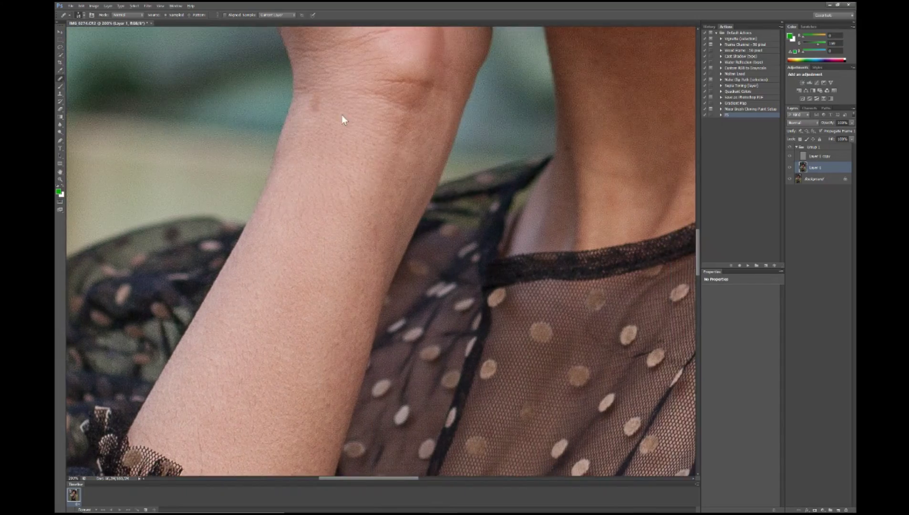
{"action": "key", "text": "alt+bracketright"}
{"action": "left_click_drag", "start_coordinate": [394, 200], "coordinate": [399, 255]}
{"action": "left_click_drag", "start_coordinate": [456, 134], "coordinate": [485, 204]}
{"action": "left_click_drag", "start_coordinate": [462, 349], "coordinate": [443, 301]}
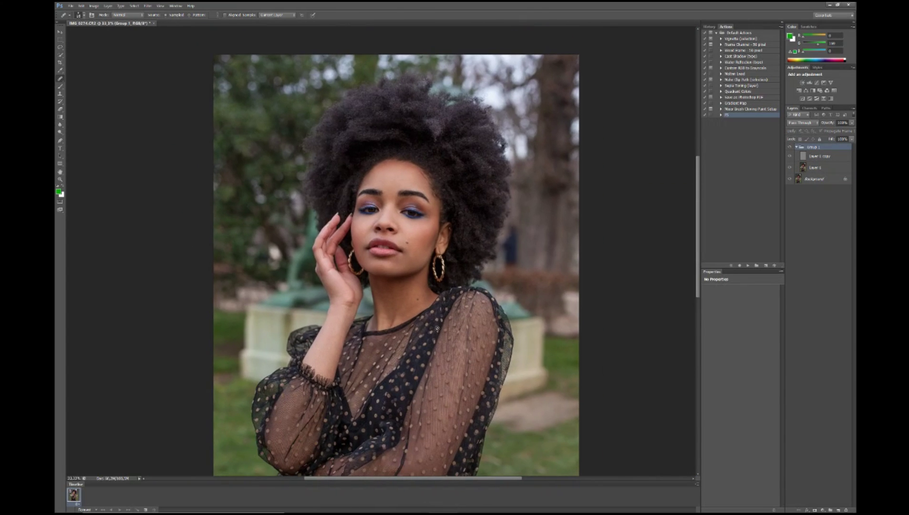
Add a Black & White adjustment layer above Group 1 as a temporary aid for checking the skin.
{"action": "left_click", "coordinate": [814, 501]}
{"action": "left_click", "coordinate": [822, 509]}
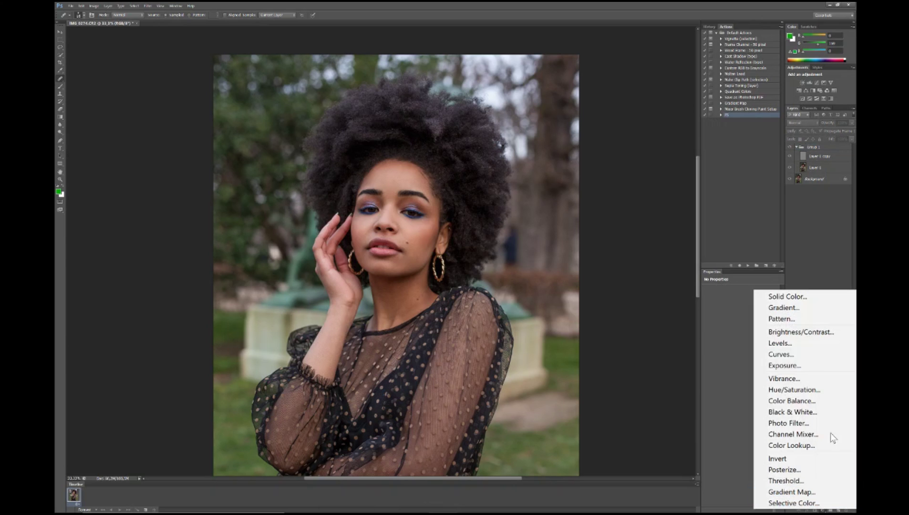
{"action": "left_click", "coordinate": [789, 413]}
{"action": "left_click_drag", "start_coordinate": [840, 162], "coordinate": [838, 144]}
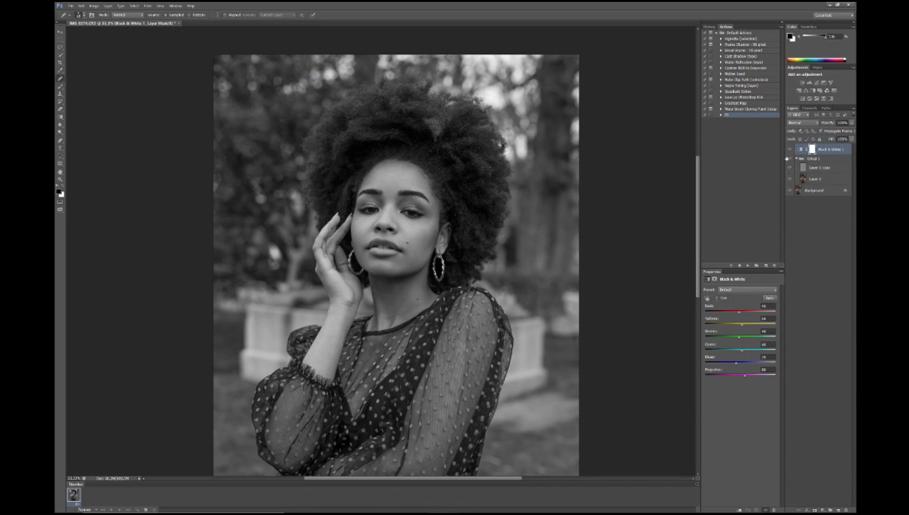
Lower the Reds and Yellows of the Black & White adjustment to check skin tones, and select Layer 1.
{"action": "mouse_move", "coordinate": [738, 311]}
{"action": "left_mouse_down"}
{"action": "mouse_move", "coordinate": [720, 312]}
{"action": "mouse_move", "coordinate": [734, 316]}
{"action": "left_mouse_up"}
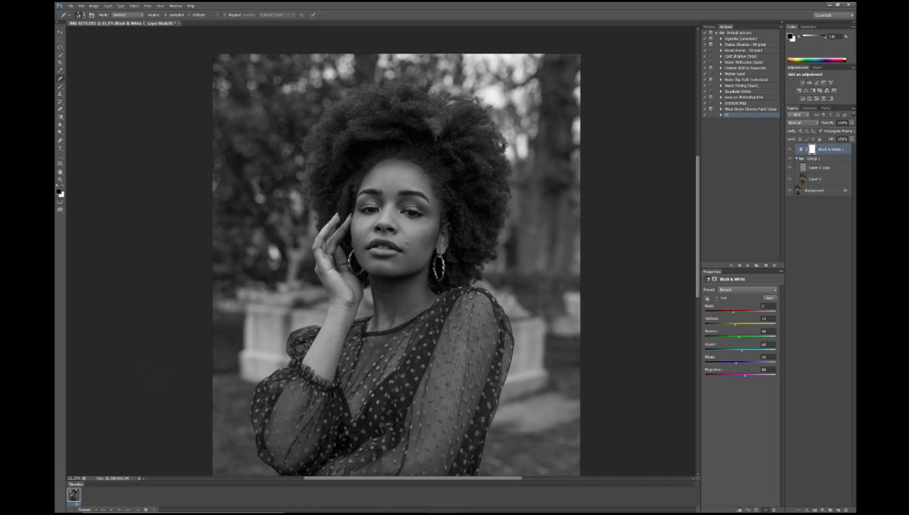
{"action": "key", "text": "ctrl+plus"}
{"action": "key", "text": "ctrl+plus"}
{"action": "key", "text": "ctrl+plus"}
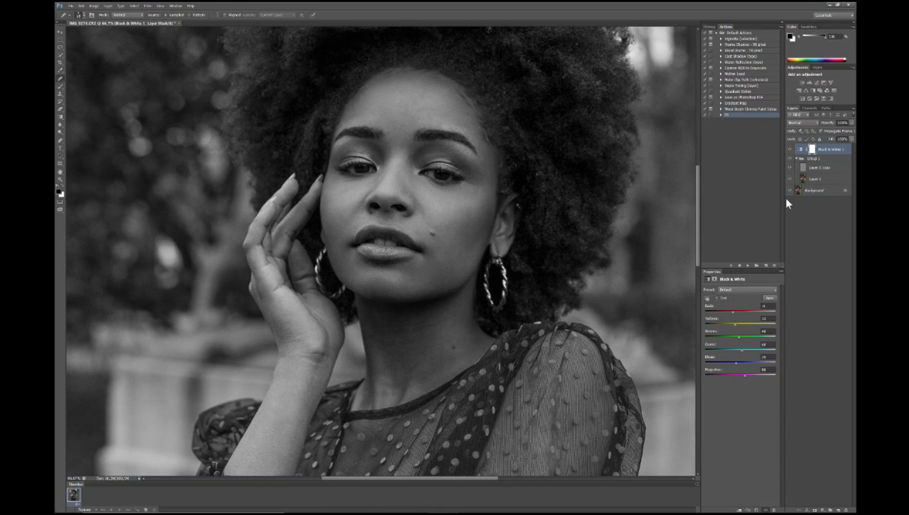
{"action": "left_click", "coordinate": [808, 184]}
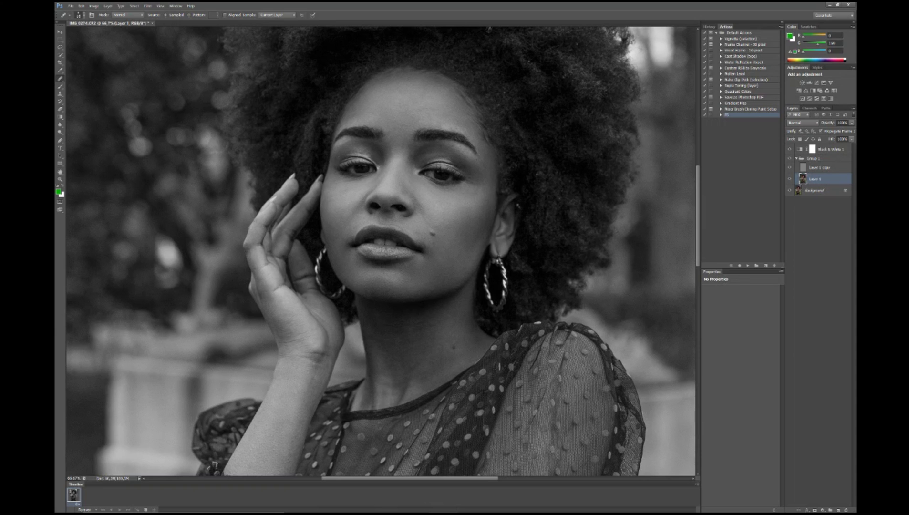
{"action": "scroll", "coordinate": [380, 253], "scroll_direction": "down", "scroll_amount": 2}
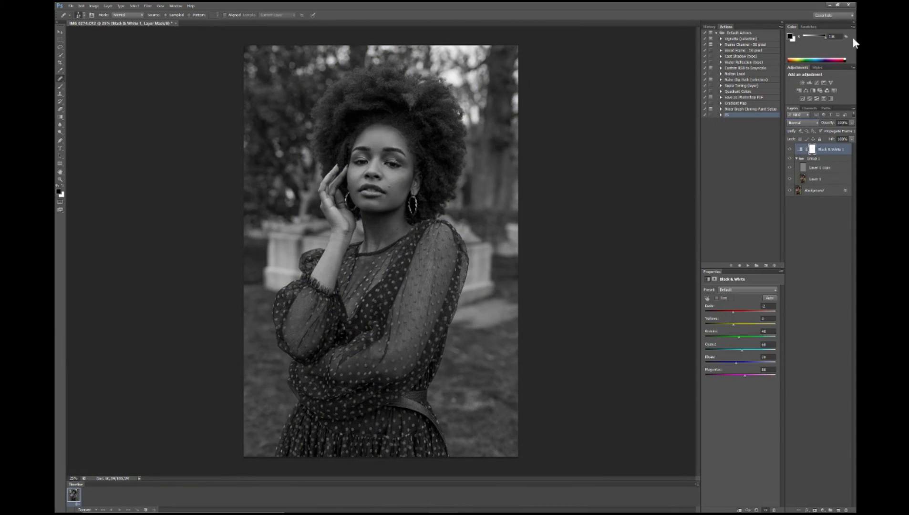
Delete the Black & White adjustment layer.
{"action": "left_click", "coordinate": [830, 225]}
{"action": "left_click", "coordinate": [837, 151]}
{"action": "key", "text": "Delete"}
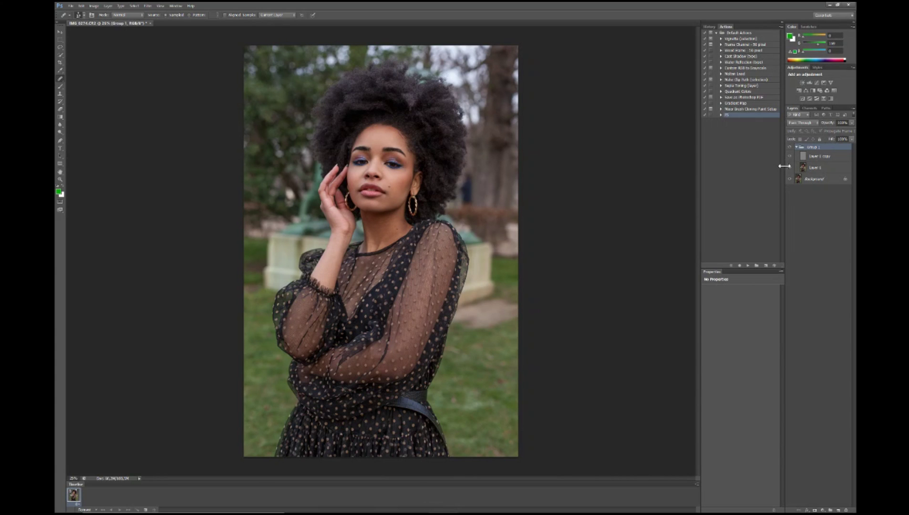
Compare the retouched portrait with the original by repeatedly isolating the Background layer at closer zoom.
{"action": "key", "text": "ctrl+0"}
{"action": "key", "text": "ctrl+plus"}
{"action": "key", "text": "ctrl+plus"}
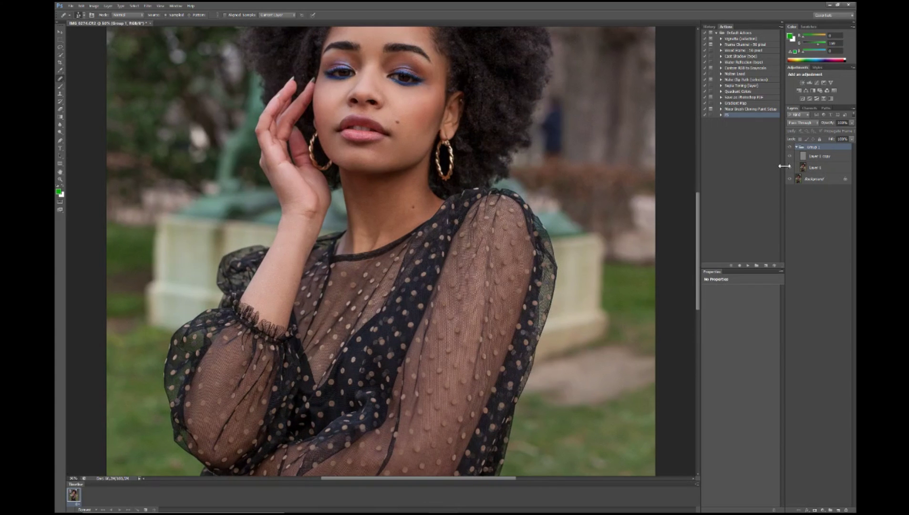
{"action": "left_click_drag", "start_coordinate": [466, 213], "coordinate": [475, 251]}
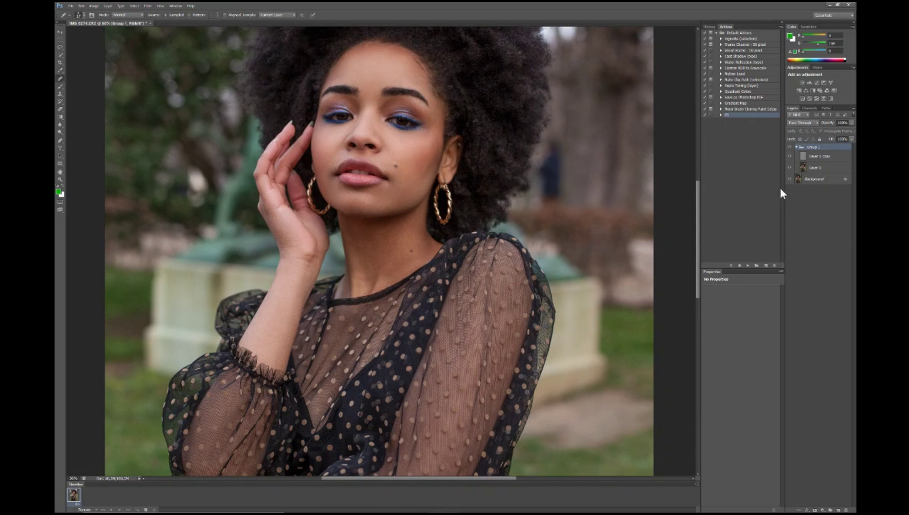
{"action": "left_click", "coordinate": [791, 179], "text": "alt"}
{"action": "left_click", "coordinate": [790, 179], "text": "alt"}
{"action": "left_click", "coordinate": [790, 179], "text": "alt"}
{"action": "left_click", "coordinate": [791, 180], "text": "alt"}
{"action": "key", "text": "ctrl+plus"}
{"action": "key", "text": "ctrl+plus"}
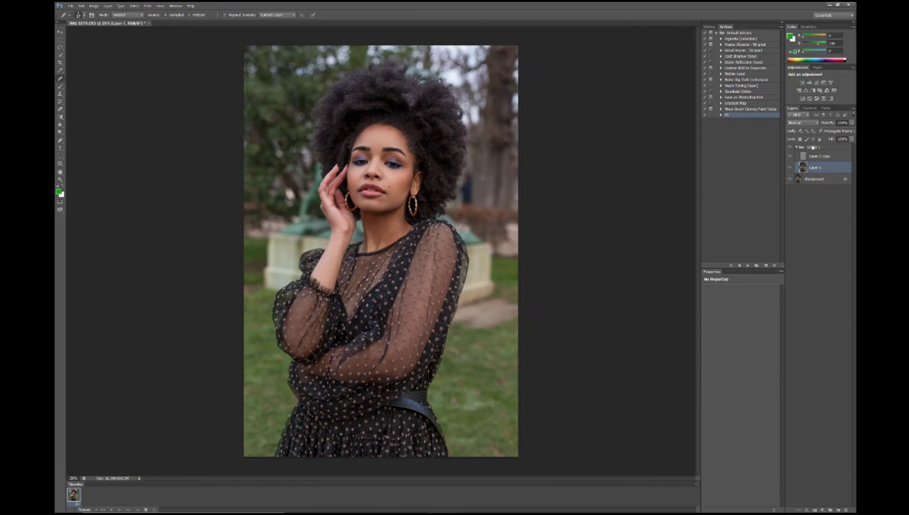
Collapse Group 1 and add a new blank layer above it.
{"action": "left_click", "coordinate": [795, 147]}
{"action": "left_click", "coordinate": [813, 148]}
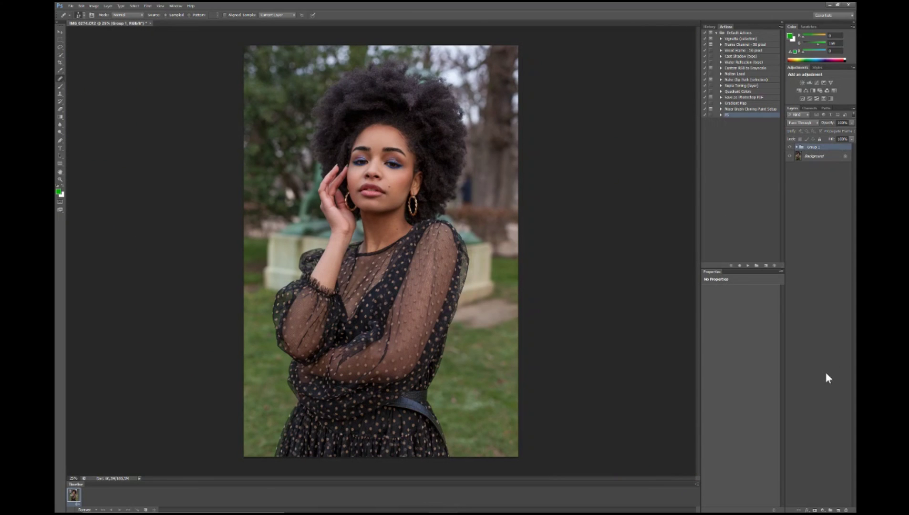
{"action": "left_click", "coordinate": [823, 509]}
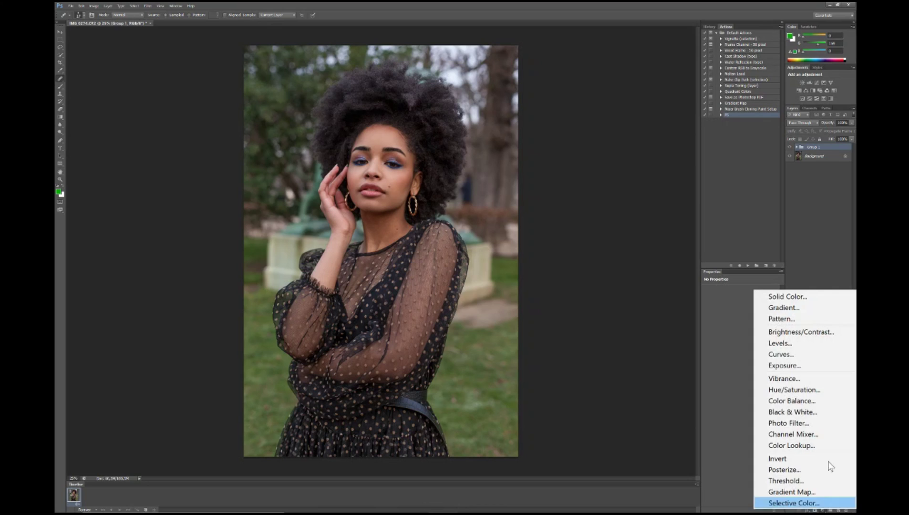
{"action": "left_click", "coordinate": [815, 253]}
{"action": "left_click", "coordinate": [838, 510]}
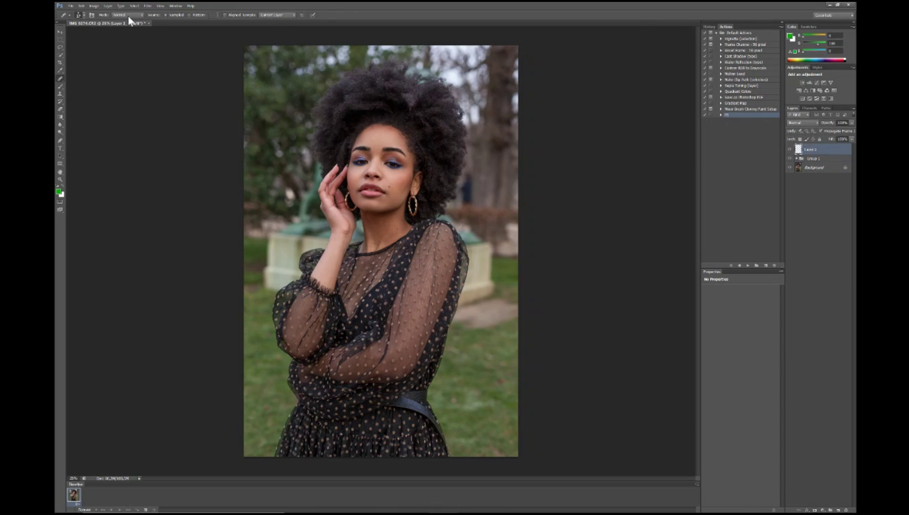
Fill the new layer with 50% gray and set its blending mode to Soft Light.
{"action": "left_click", "coordinate": [83, 5]}
{"action": "left_click", "coordinate": [117, 164]}
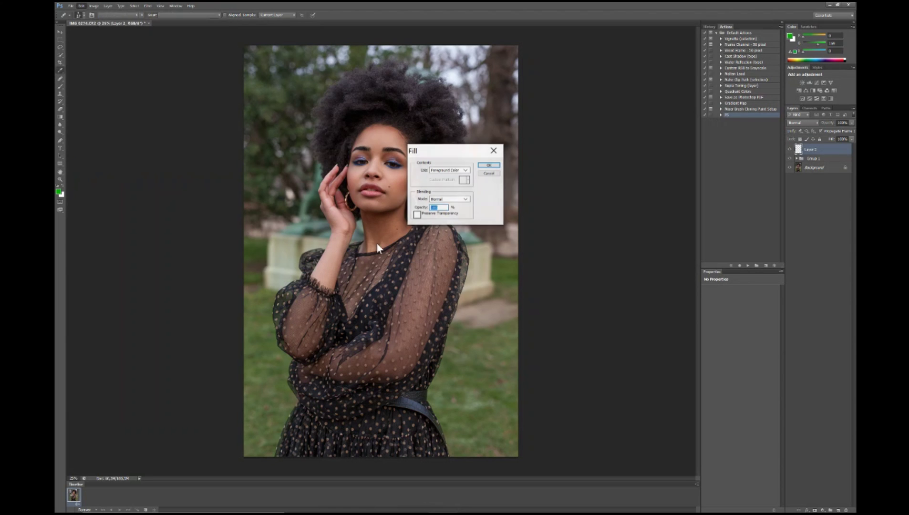
{"action": "left_click", "coordinate": [453, 171]}
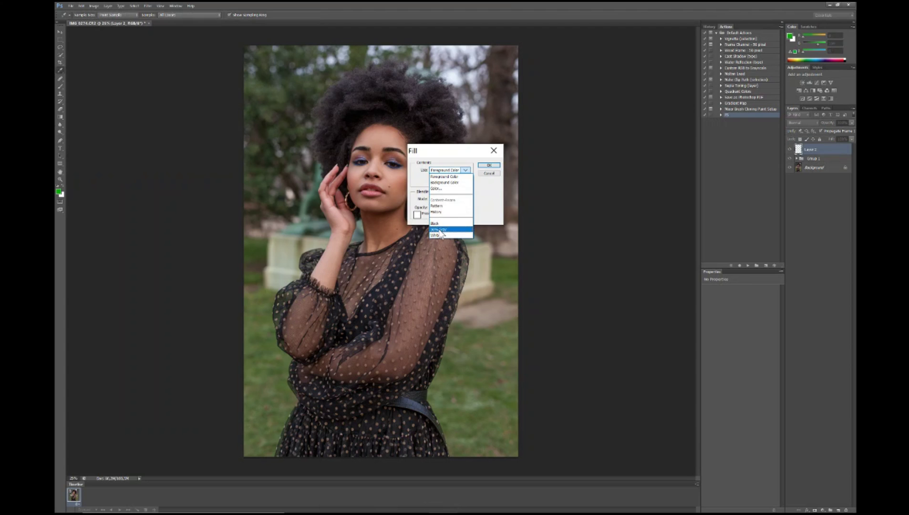
{"action": "left_click", "coordinate": [439, 230]}
{"action": "left_click", "coordinate": [488, 165]}
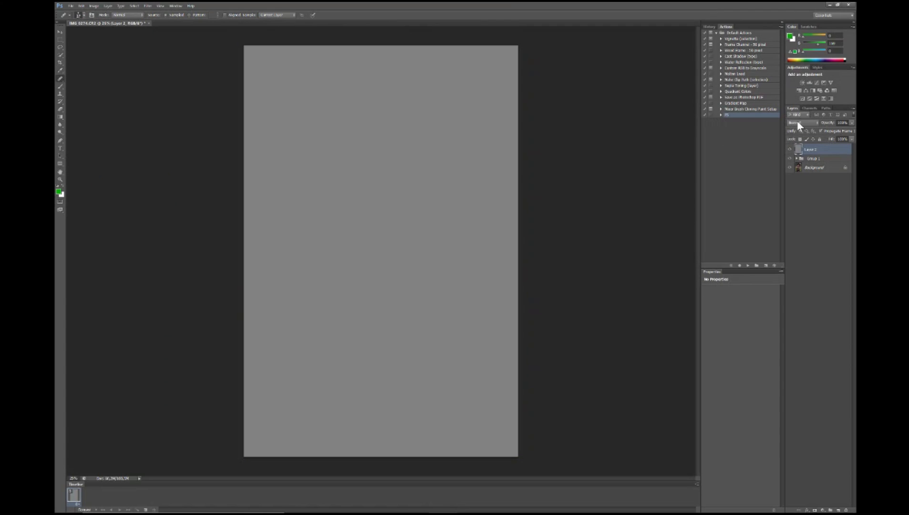
{"action": "left_click", "coordinate": [801, 123]}
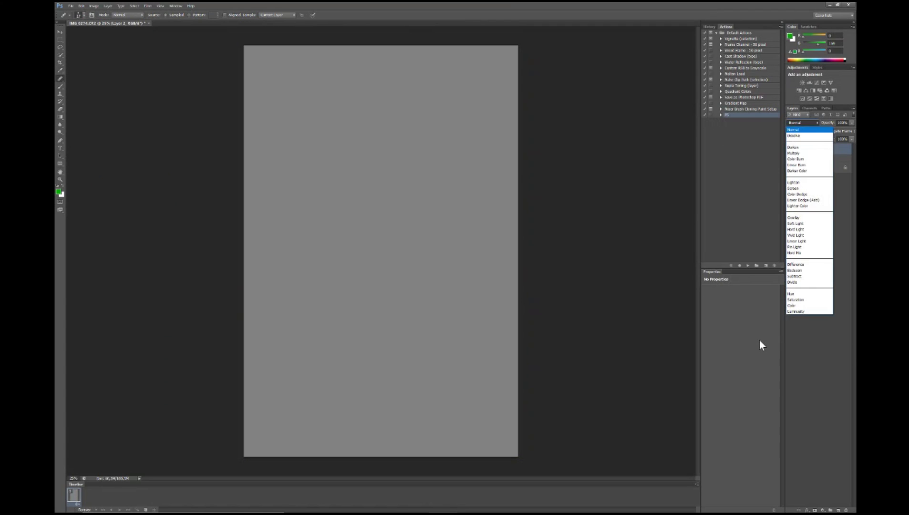
{"action": "left_click", "coordinate": [795, 223]}
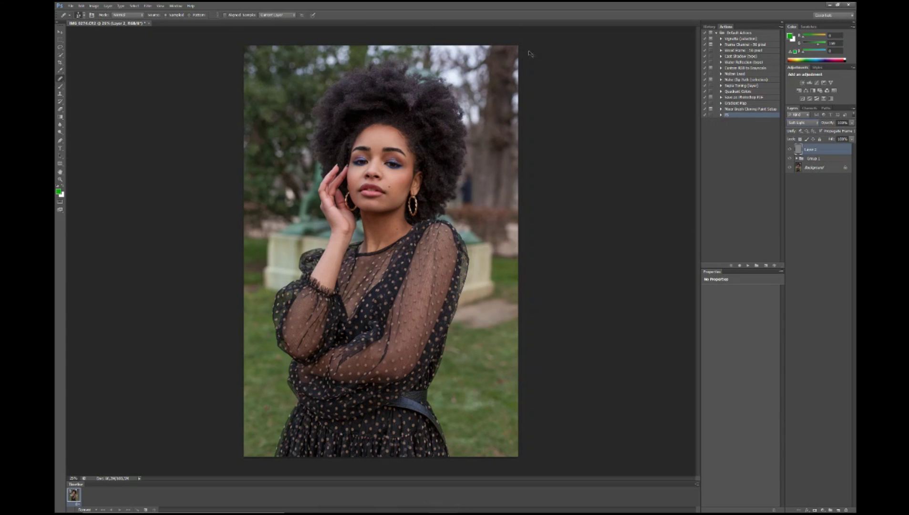
Set up the Brush with a white foreground and reduced opacity and flow for dodging the face.
{"action": "key", "text": "ctrl+plus"}
{"action": "key", "text": "ctrl+plus"}
{"action": "key", "text": "ctrl+plus"}
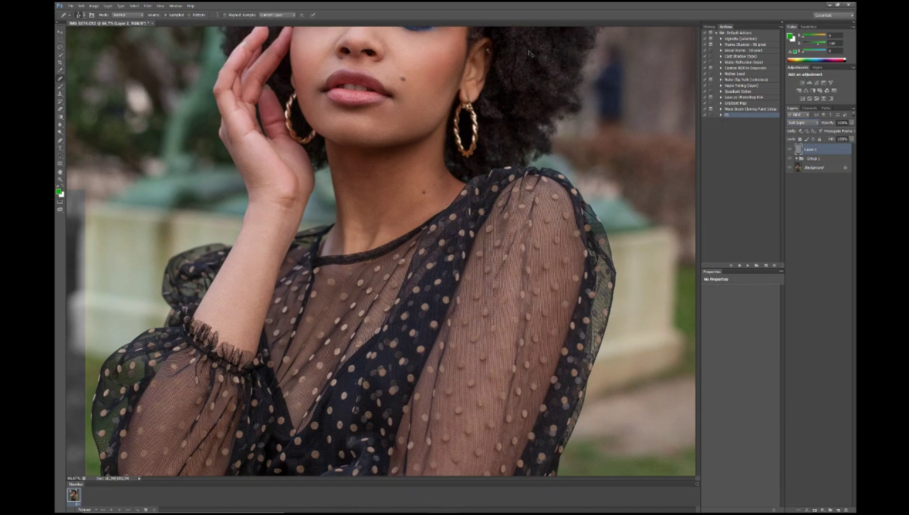
{"action": "key", "text": "ctrl+plus"}
{"action": "left_click_drag", "start_coordinate": [329, 142], "coordinate": [305, 239]}
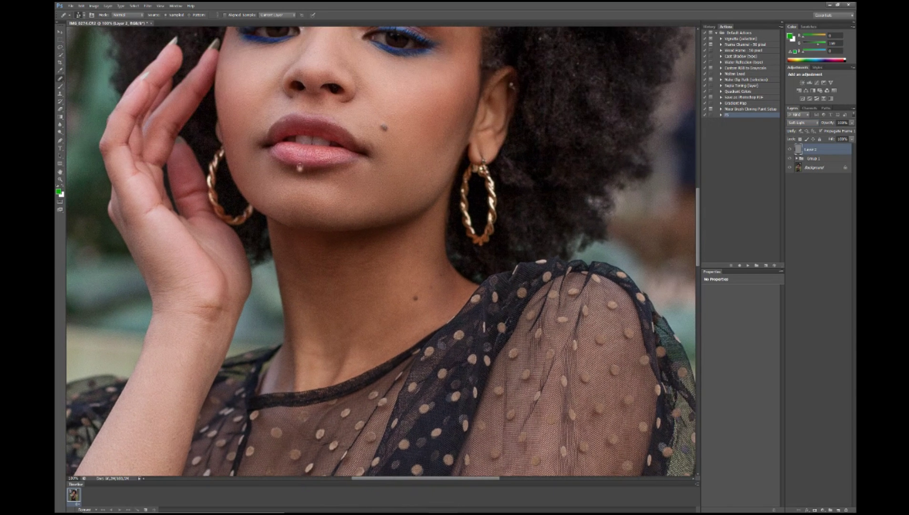
{"action": "key", "text": "b"}
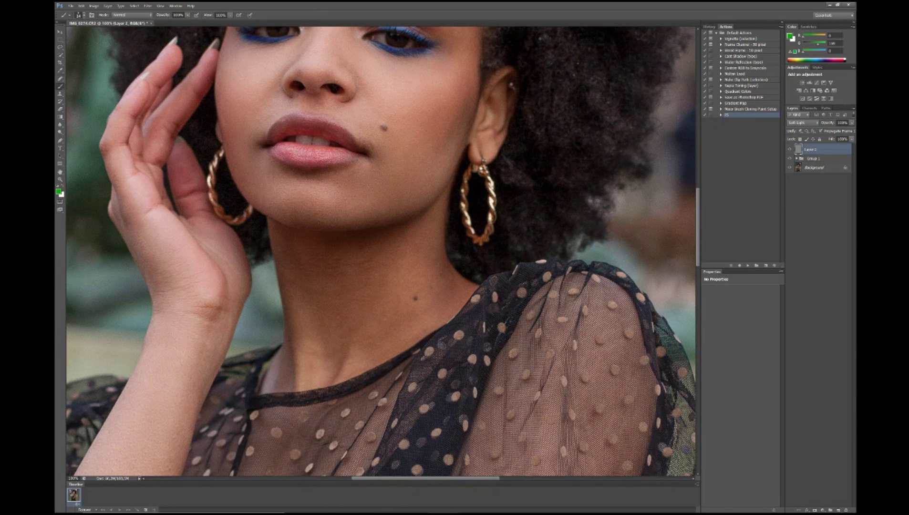
{"action": "left_click_drag", "start_coordinate": [340, 142], "coordinate": [335, 245]}
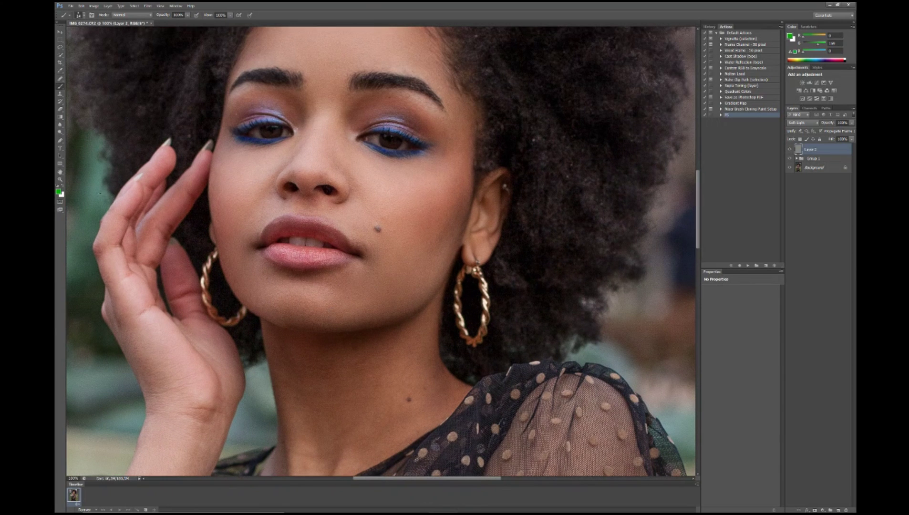
{"action": "left_click", "coordinate": [57, 185]}
{"action": "left_click_drag", "start_coordinate": [190, 20], "coordinate": [163, 22]}
{"action": "key", "text": "Tab"}
{"action": "left_click", "coordinate": [492, 248]}
{"action": "key", "text": "x"}
{"action": "left_click_drag", "start_coordinate": [313, 145], "coordinate": [344, 206]}
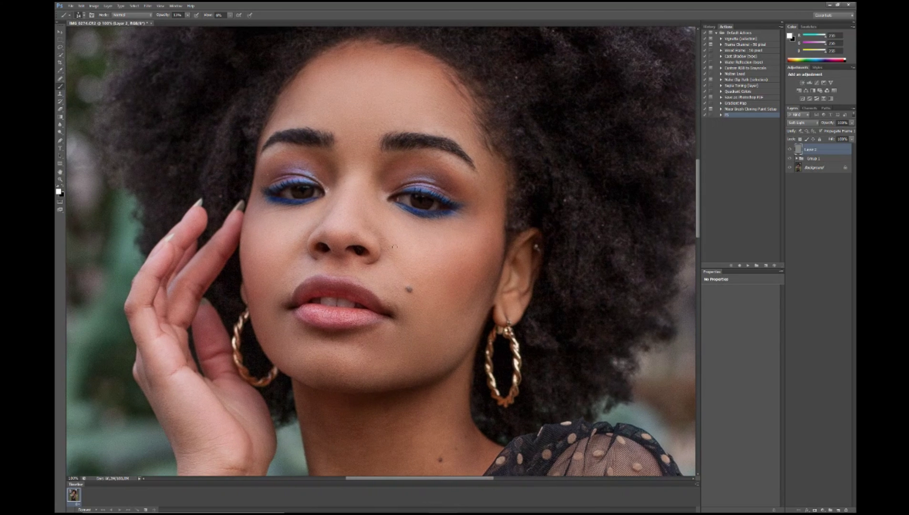
Brush white highlights beside the nose on the gray Soft Light layer and adjust the brush opacity.
{"action": "left_click_drag", "start_coordinate": [359, 238], "coordinate": [365, 238]}
{"action": "left_click_drag", "start_coordinate": [357, 229], "coordinate": [357, 232]}
{"action": "key", "text": "6"}
{"action": "key", "text": "1"}
Compare the face before and after the last two brush strokes by going back in the history and restoring them.
{"action": "left_click", "coordinate": [710, 26]}
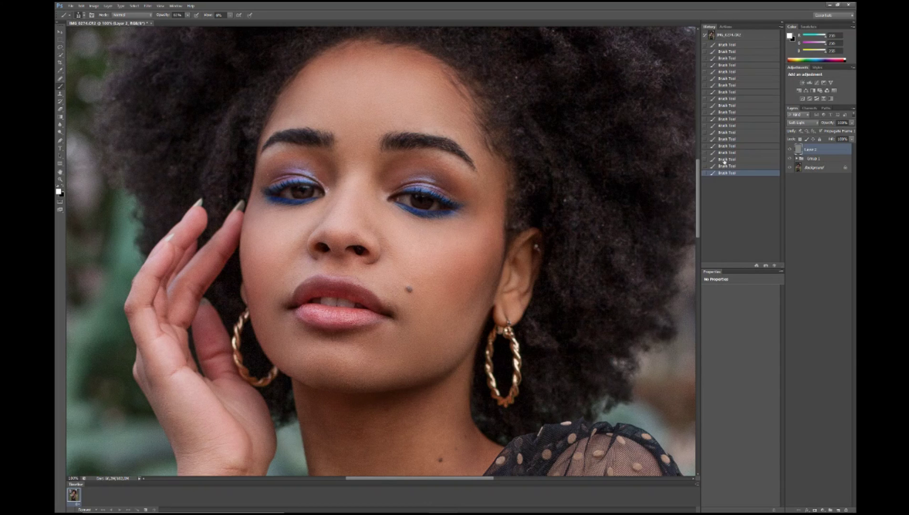
{"action": "left_click", "coordinate": [730, 159]}
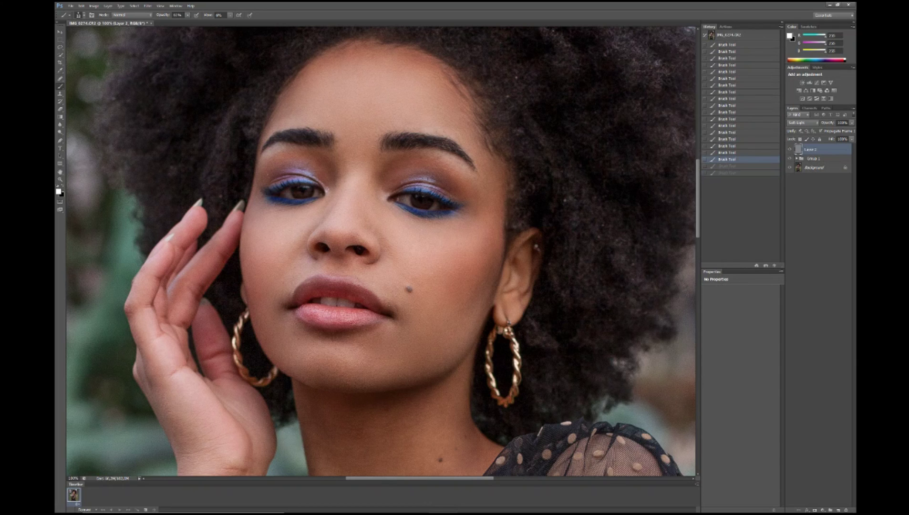
{"action": "key", "text": "ctrl+shift+z"}
{"action": "key", "text": "ctrl+shift+z"}
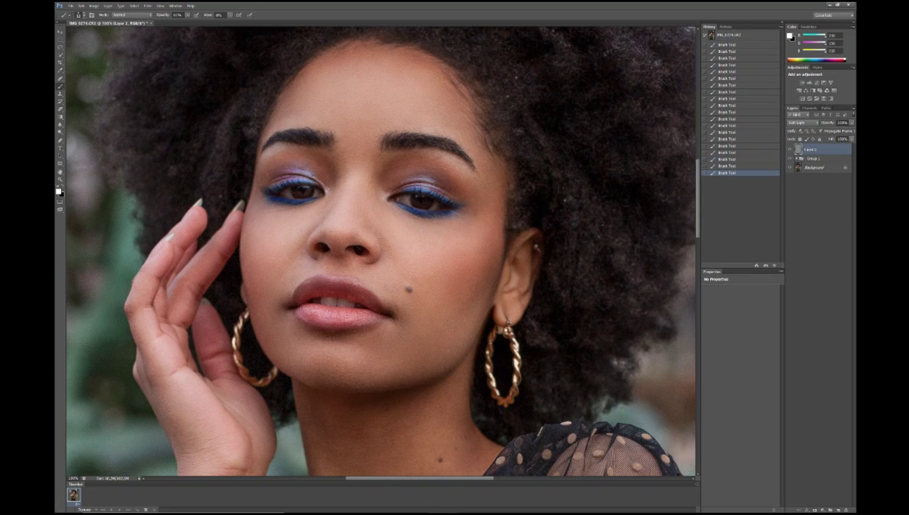
Brush white highlights over the eye and along the bridge of the nose on the gray layer.
{"action": "key", "text": "ctrl+plus"}
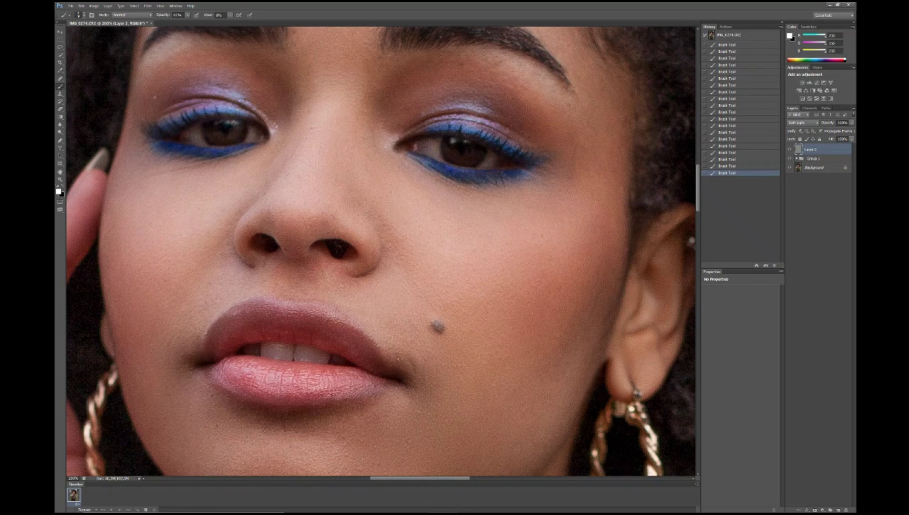
{"action": "left_click_drag", "start_coordinate": [461, 151], "coordinate": [471, 162]}
{"action": "key", "text": "ctrl+minus"}
{"action": "left_click_drag", "start_coordinate": [346, 197], "coordinate": [344, 123]}
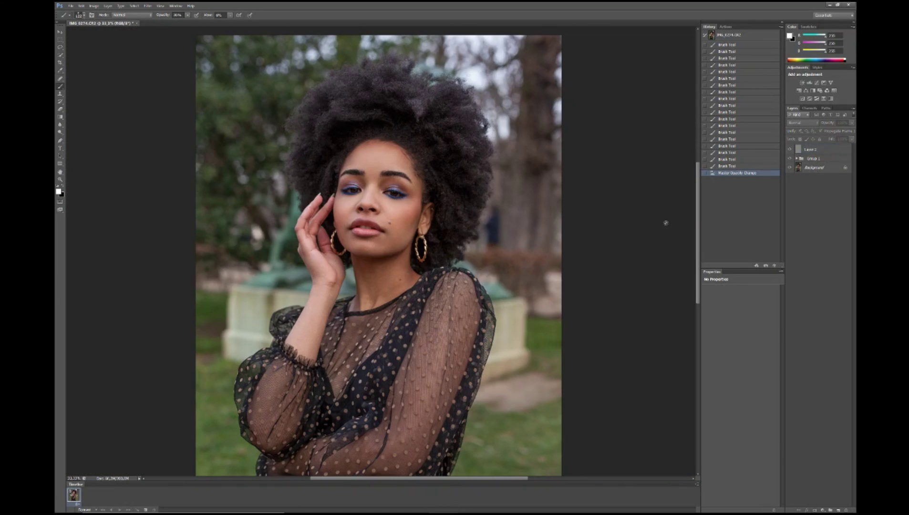
Add a new layer above the gray layer, naming the gray layer dodge and the new one burn.
{"action": "left_click", "coordinate": [824, 152]}
{"action": "left_click", "coordinate": [838, 509]}
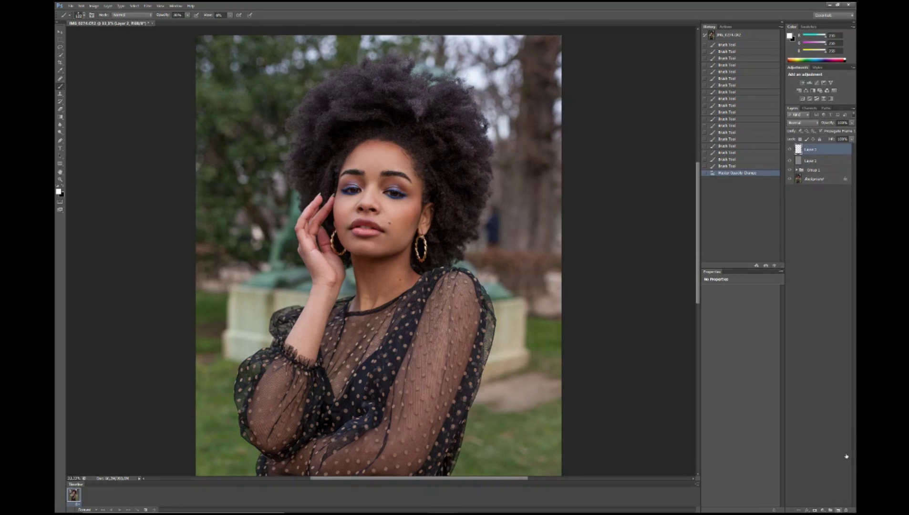
{"action": "double_click", "coordinate": [809, 161]}
{"action": "type", "text": "dodge"}
{"action": "key", "text": "Return"}
{"action": "double_click", "coordinate": [810, 150]}
{"action": "type", "text": "burn"}
{"action": "key", "text": "Return"}
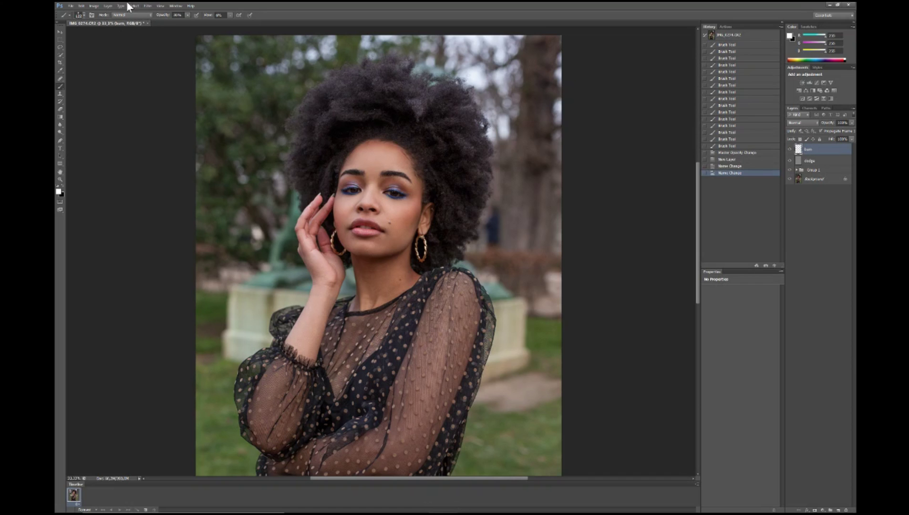
Fill the burn layer with 50% gray and set its blending mode to Soft Light.
{"action": "left_click", "coordinate": [81, 6]}
{"action": "left_click", "coordinate": [126, 163]}
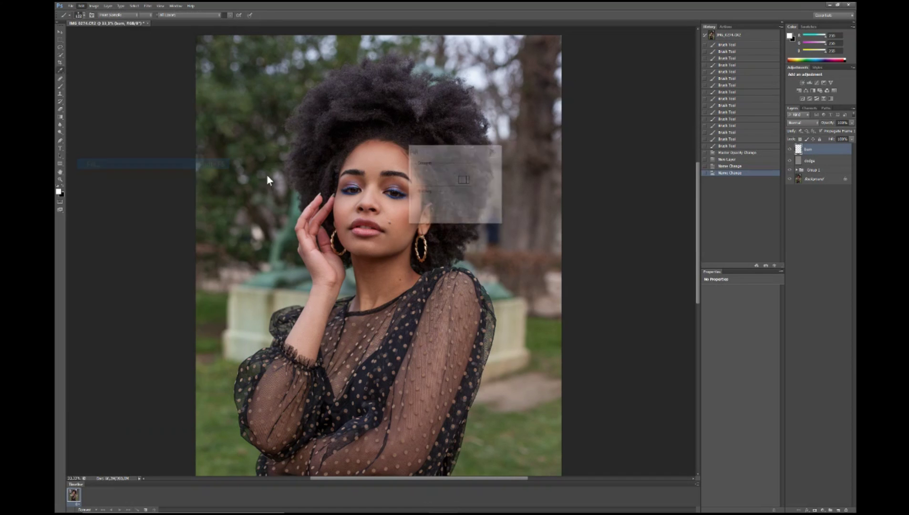
{"action": "key", "text": "Return"}
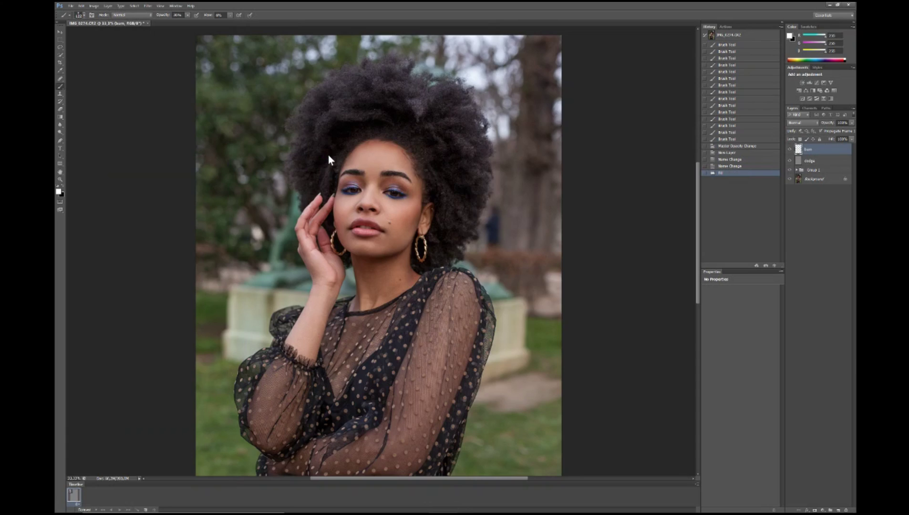
{"action": "left_click", "coordinate": [792, 123]}
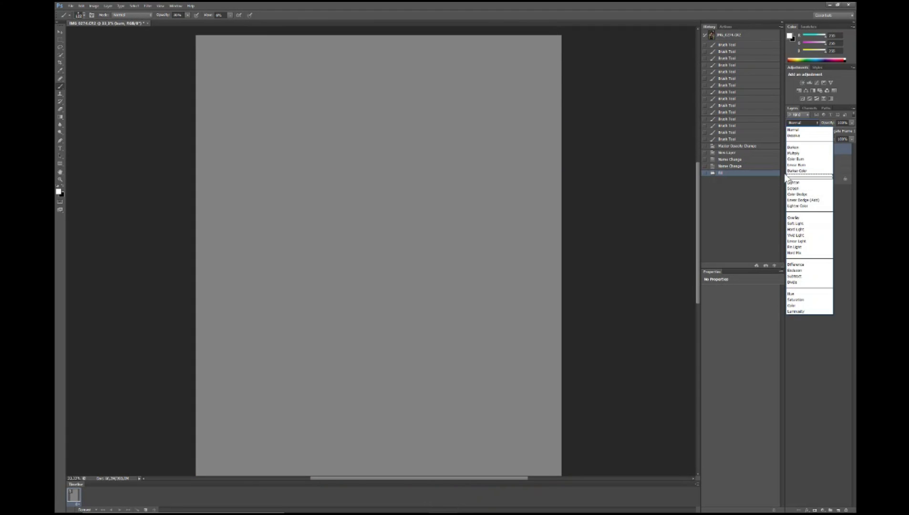
{"action": "left_click", "coordinate": [795, 223]}
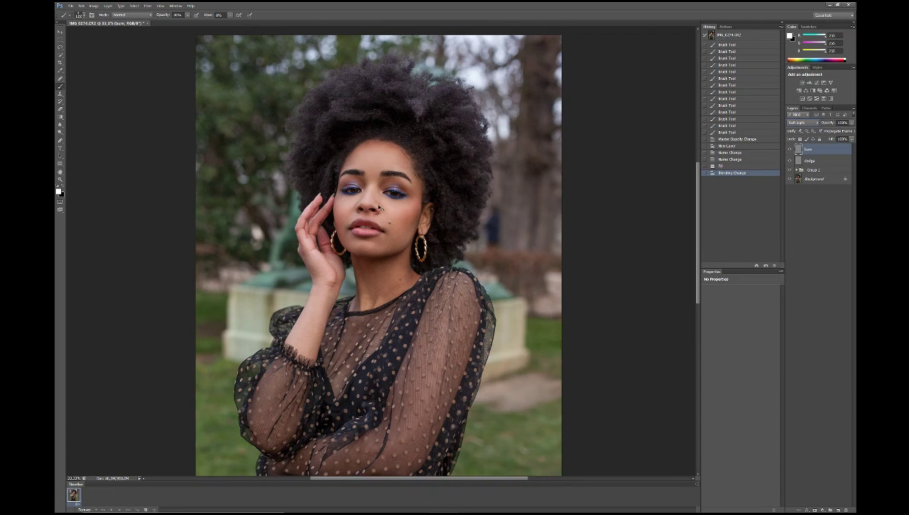
Compare the dodged and burned portrait with the original by briefly isolating the Background layer.
{"action": "scroll", "coordinate": [379, 207], "scroll_direction": "up", "scroll_amount": 1}
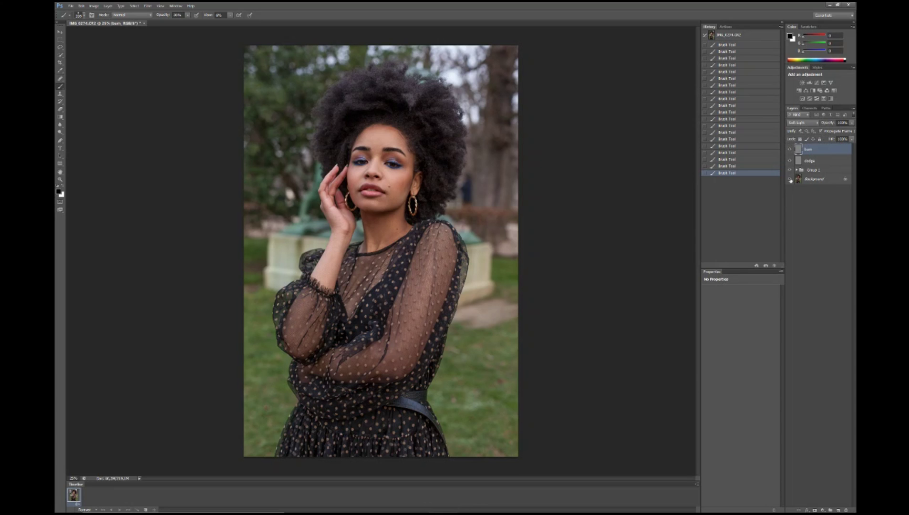
{"action": "key", "text": "ctrl+plus"}
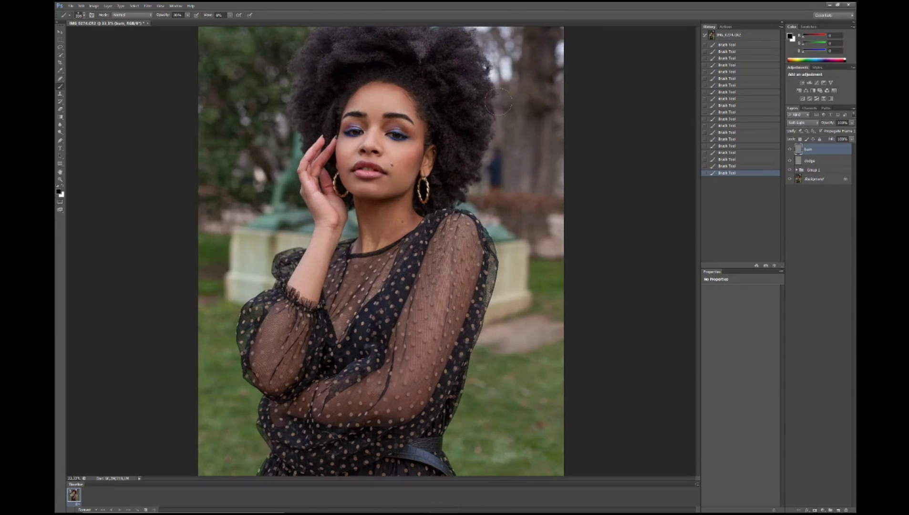
{"action": "left_click", "coordinate": [791, 179], "text": "alt"}
{"action": "left_click", "coordinate": [791, 180], "text": "alt"}
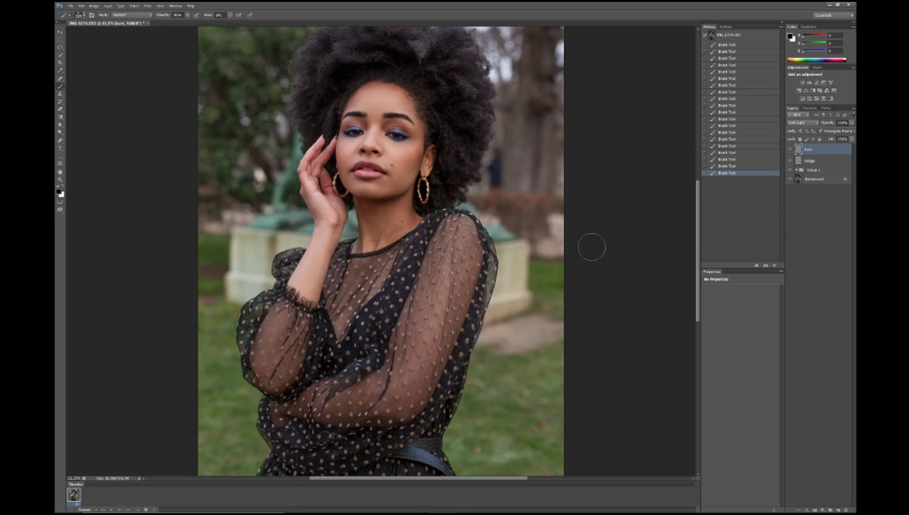
Create a group named beauté, move the burn and dodge layers and Group 1 into it, and collapse it.
{"action": "left_click", "coordinate": [831, 509]}
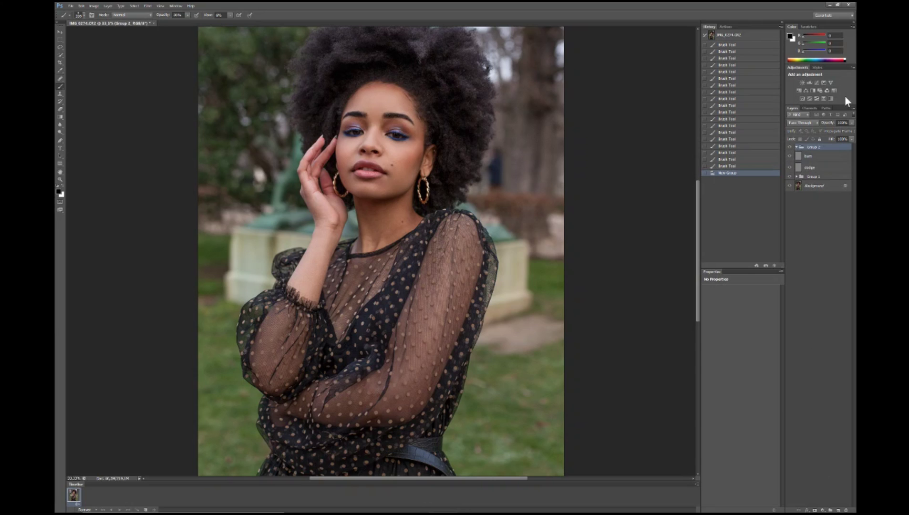
{"action": "double_click", "coordinate": [812, 147]}
{"action": "type", "text": "bes"}
{"action": "key", "text": "Return"}
{"action": "left_click", "coordinate": [817, 157]}
{"action": "left_click", "coordinate": [818, 177], "text": "shift"}
{"action": "left_click_drag", "start_coordinate": [817, 176], "coordinate": [796, 149]}
{"action": "left_click", "coordinate": [796, 148]}
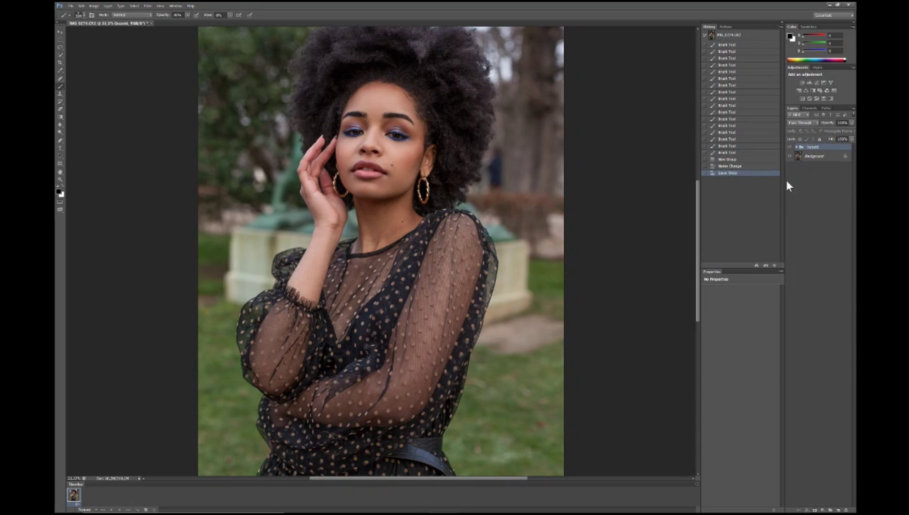
Create a second group named chromie above beauté and add a Selective Color adjustment layer inside it.
{"action": "left_click", "coordinate": [831, 510]}
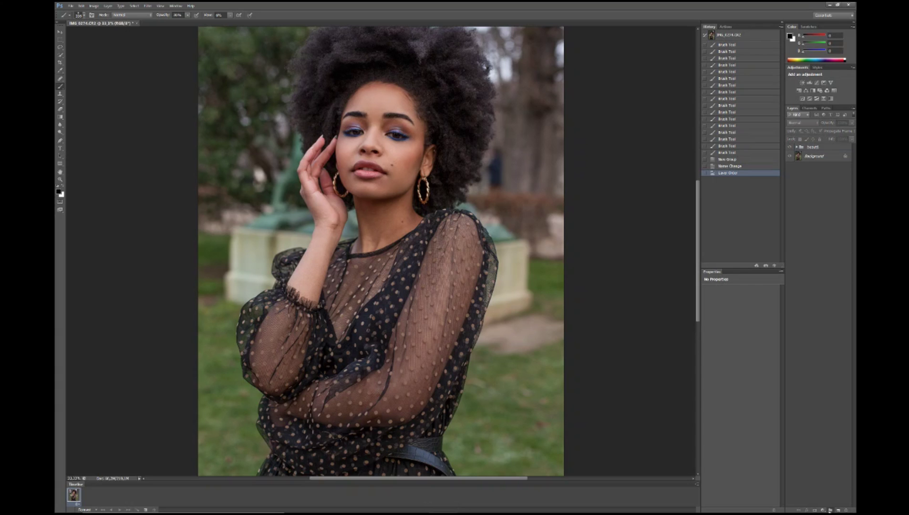
{"action": "double_click", "coordinate": [815, 147]}
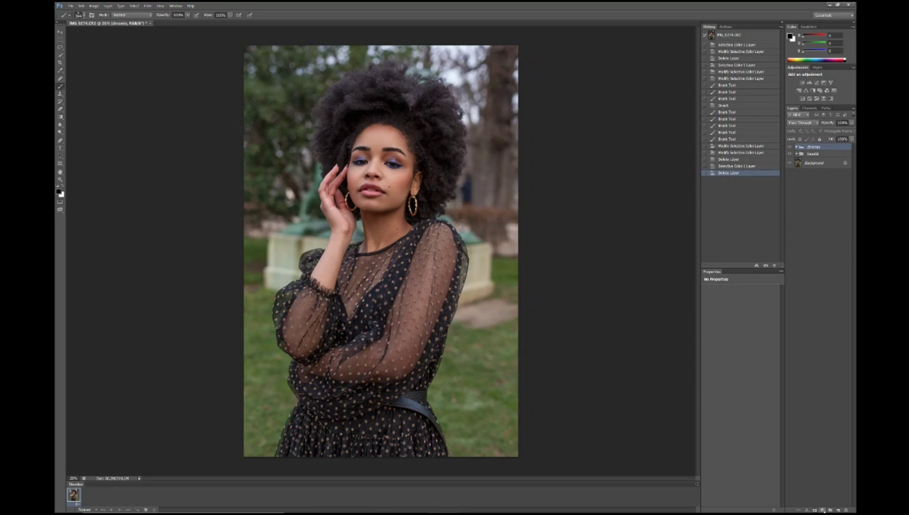
{"action": "left_click", "coordinate": [823, 510]}
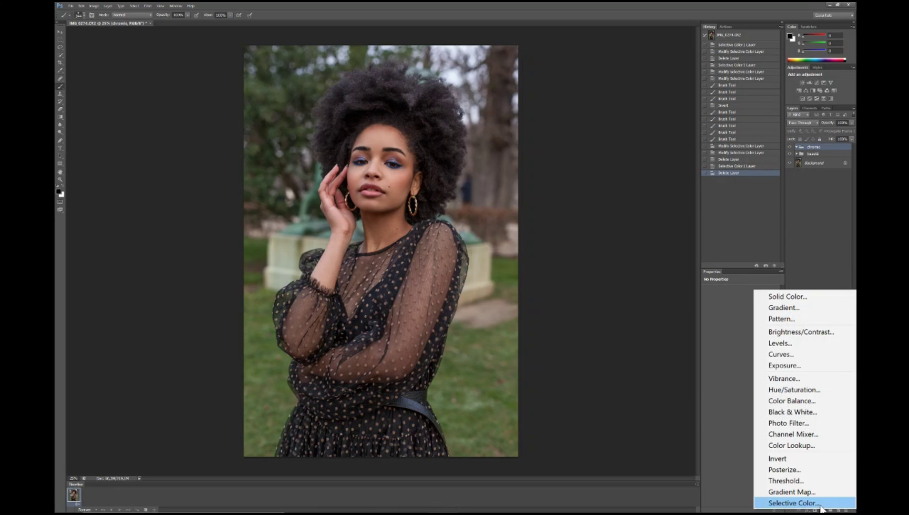
{"action": "left_click", "coordinate": [819, 504]}
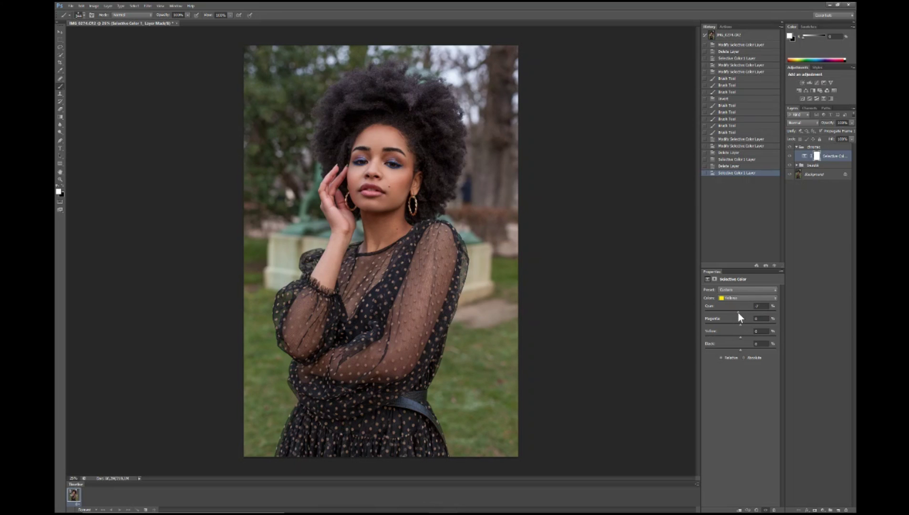
Slightly reduce Cyan in the Yellows of the Selective Color adjustment, and switch its color range to Reds.
{"action": "left_click_drag", "start_coordinate": [738, 312], "coordinate": [740, 313]}
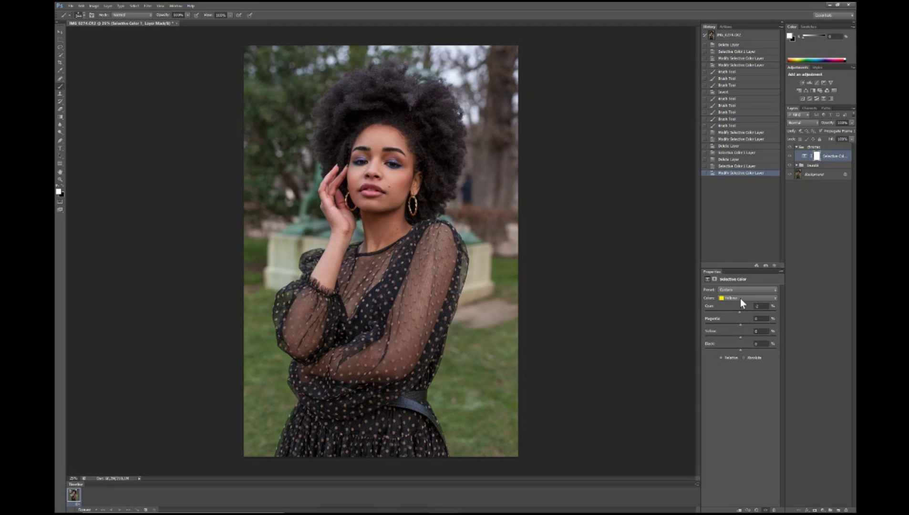
{"action": "left_click", "coordinate": [722, 298]}
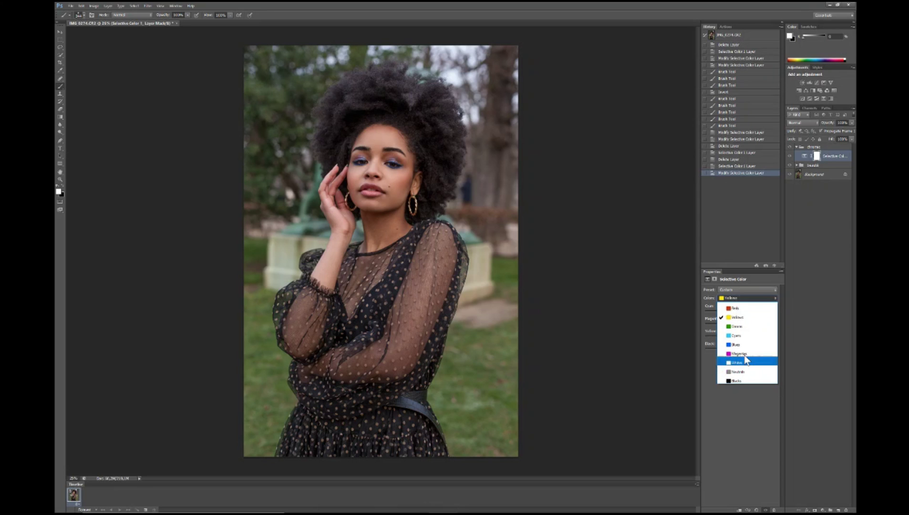
{"action": "left_click", "coordinate": [743, 300]}
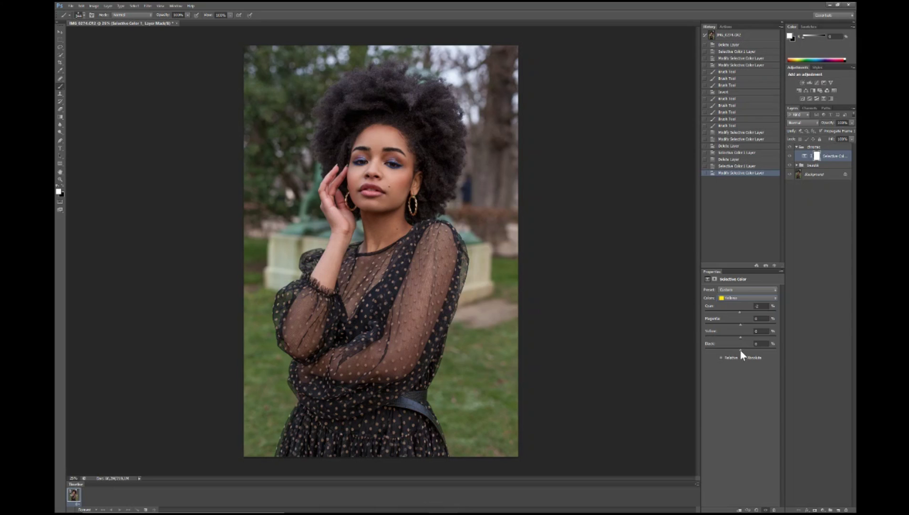
{"action": "left_click_drag", "start_coordinate": [758, 306], "coordinate": [740, 294]}
{"action": "left_click", "coordinate": [742, 297]}
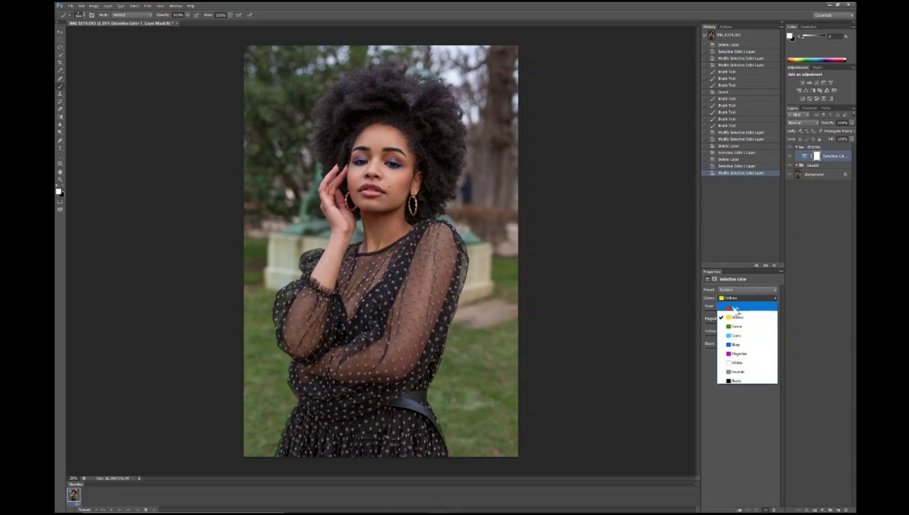
{"action": "left_click", "coordinate": [737, 309]}
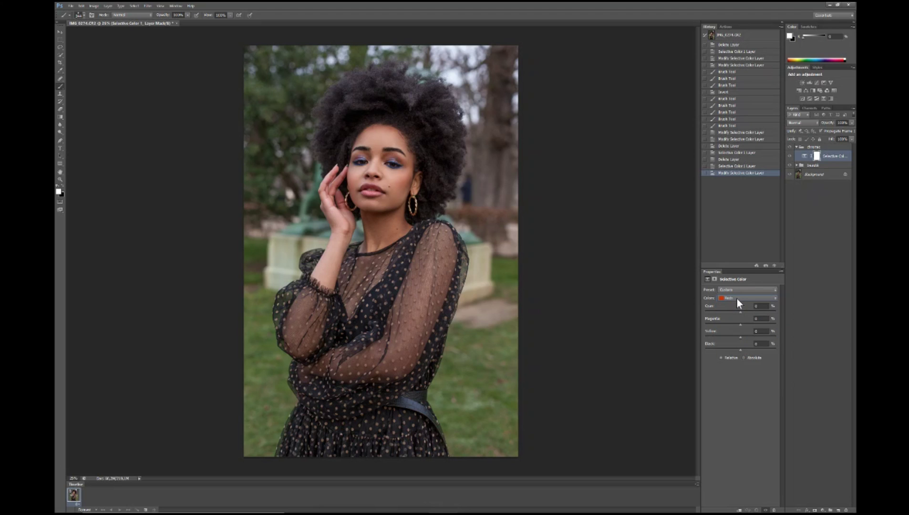
Raise Black in the Yellows to about +41 and in the Reds to about +12 on the Selective Color adjustment.
{"action": "left_click", "coordinate": [737, 300]}
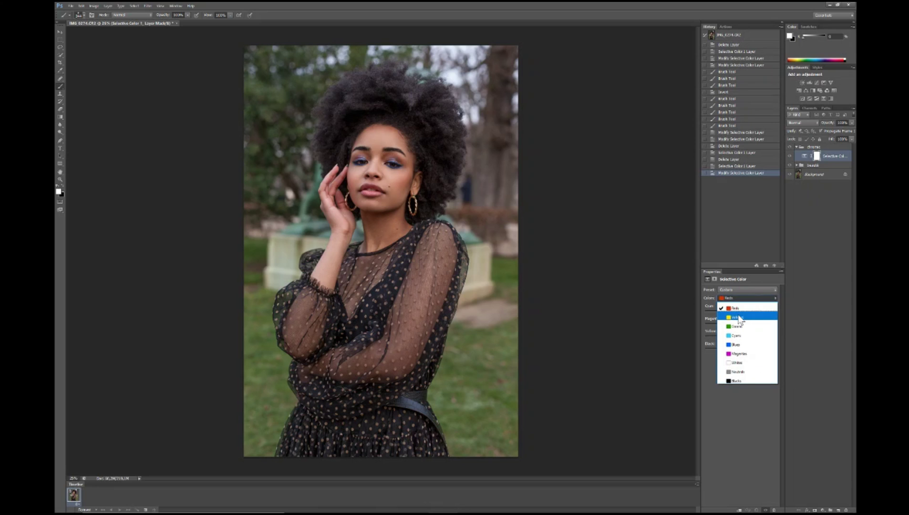
{"action": "left_click", "coordinate": [739, 310]}
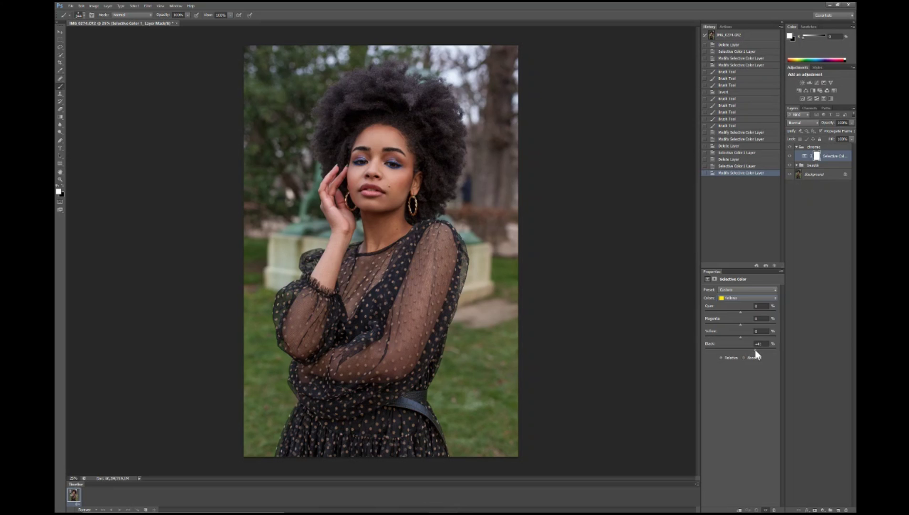
{"action": "left_click", "coordinate": [740, 299]}
{"action": "left_click", "coordinate": [739, 308]}
{"action": "left_click", "coordinate": [789, 156]}
{"action": "left_click", "coordinate": [790, 156]}
{"action": "left_click", "coordinate": [744, 298]}
{"action": "left_click", "coordinate": [742, 309]}
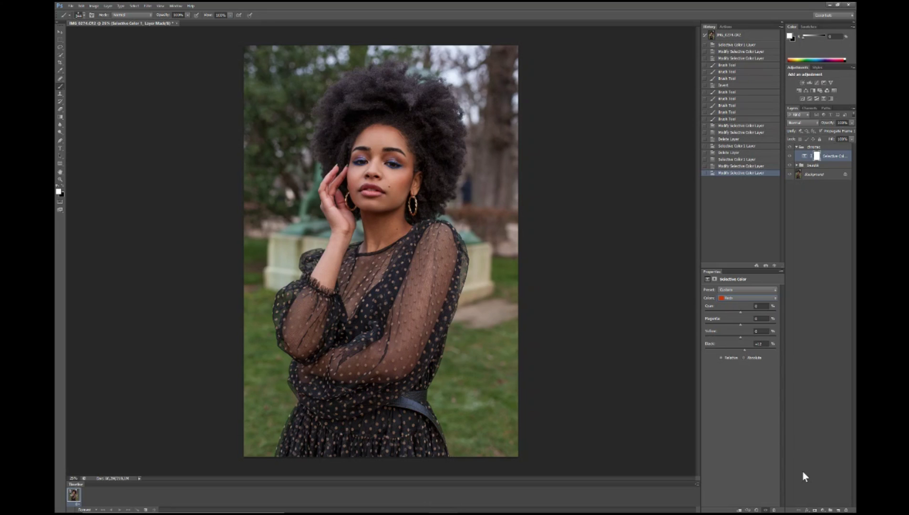
Add a second Selective Color adjustment and set its Greens to about Cyan -22, Magenta +71, Yellow -24 and Black +48.
{"action": "left_click", "coordinate": [822, 511]}
{"action": "left_click", "coordinate": [805, 502]}
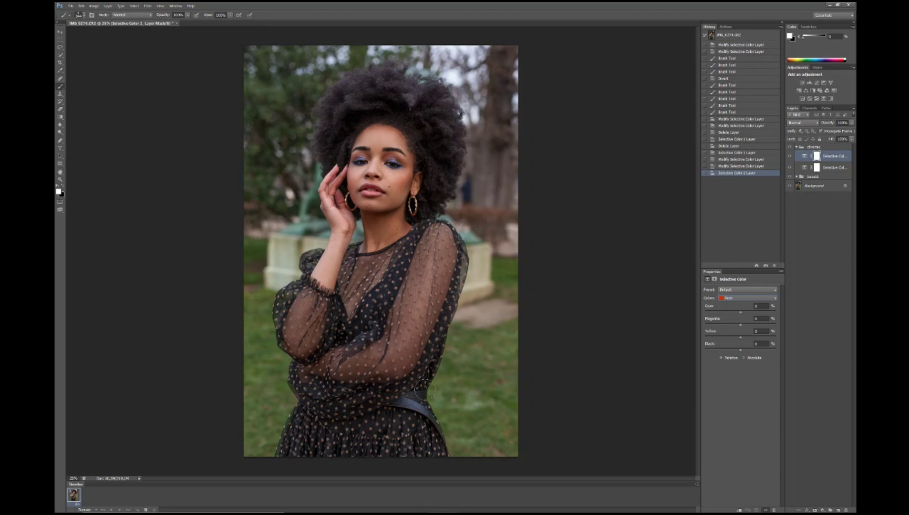
{"action": "left_click", "coordinate": [734, 296]}
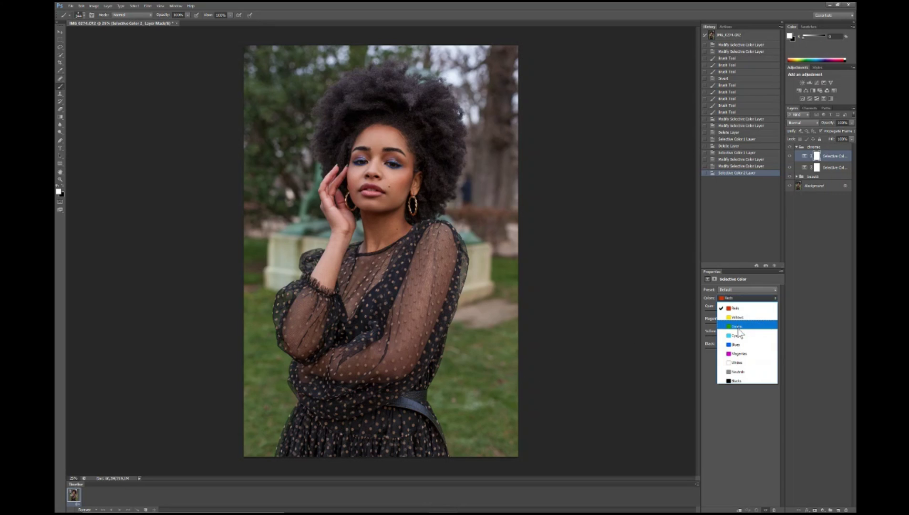
{"action": "left_click", "coordinate": [732, 327]}
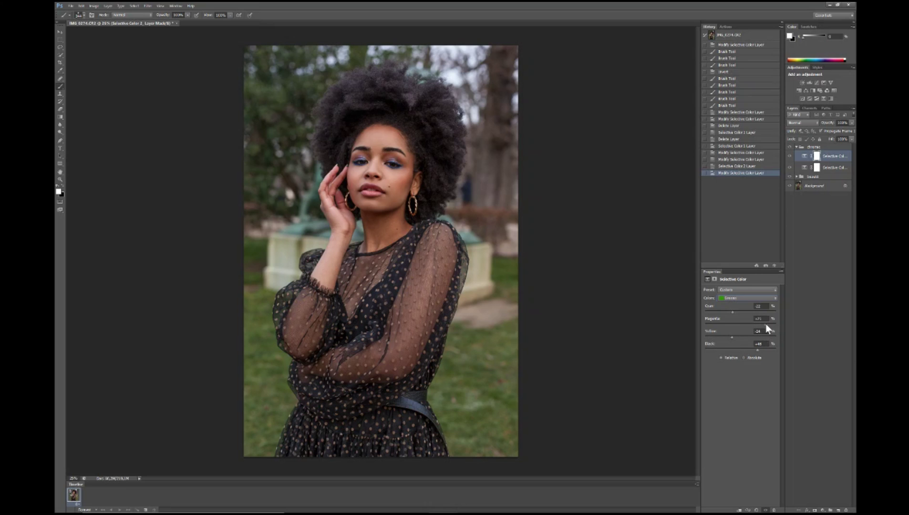
Set the Yellows of the second Selective Color adjustment to about Magenta +47 and Yellow +68, with slightly less Cyan and Black.
{"action": "left_click", "coordinate": [740, 298]}
{"action": "left_click", "coordinate": [738, 313]}
{"action": "left_click_drag", "start_coordinate": [787, 349], "coordinate": [808, 349]}
Invert the second Selective Color mask and paint it white over the background trees and grass around the model.
{"action": "key", "text": "ctrl+i"}
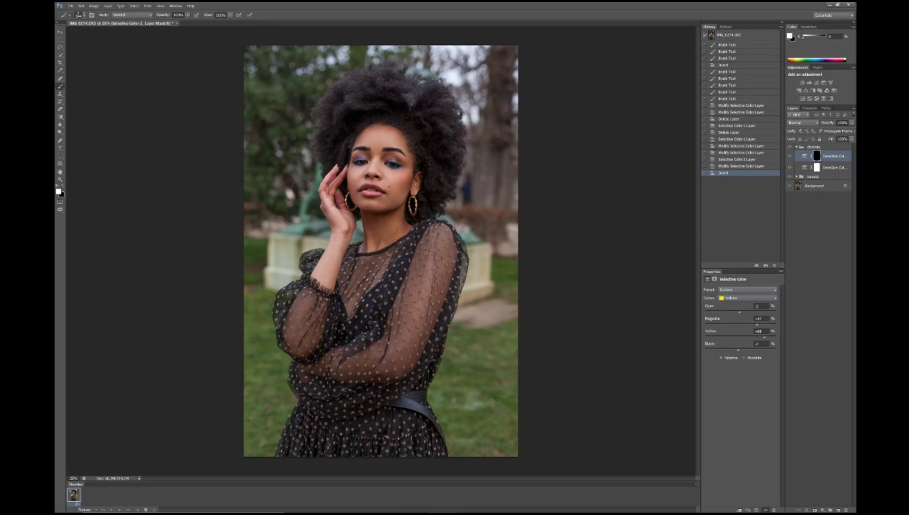
{"action": "left_click_drag", "start_coordinate": [284, 161], "coordinate": [291, 164]}
{"action": "mouse_move", "coordinate": [289, 87]}
{"action": "left_mouse_down"}
{"action": "mouse_move", "coordinate": [267, 210]}
{"action": "mouse_move", "coordinate": [286, 240]}
{"action": "left_mouse_up"}
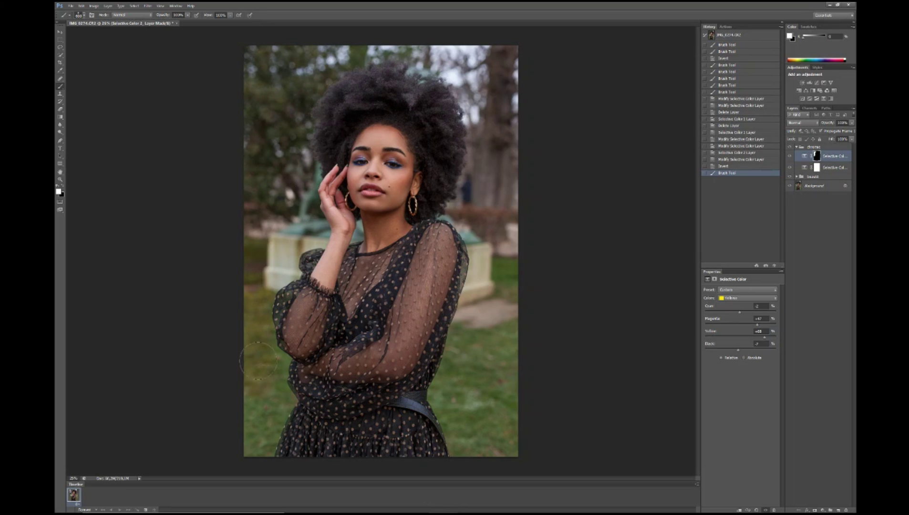
{"action": "mouse_move", "coordinate": [271, 364]}
{"action": "left_mouse_down"}
{"action": "mouse_move", "coordinate": [256, 447]}
{"action": "mouse_move", "coordinate": [289, 373]}
{"action": "left_mouse_up"}
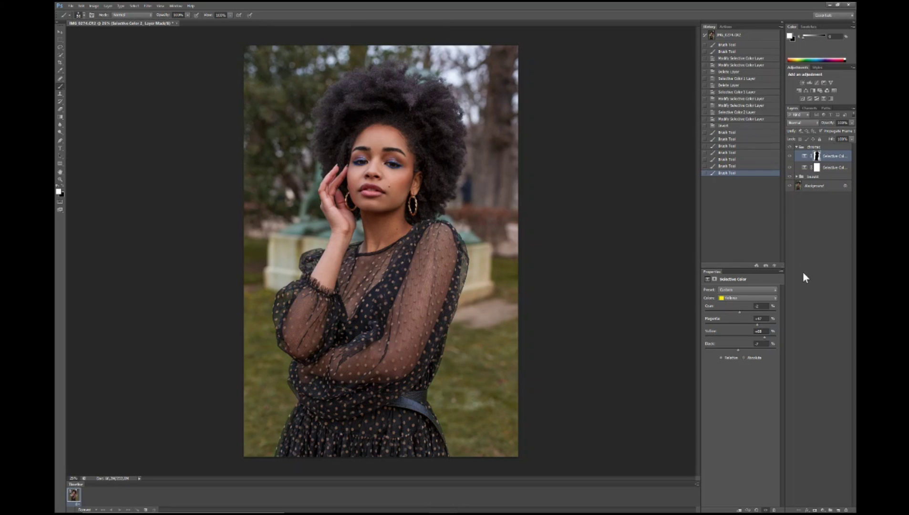
Fine-tune Black, Cyan and Magenta in the Neutrals of the first Selective Color adjustment.
{"action": "left_click", "coordinate": [801, 167]}
{"action": "left_click", "coordinate": [737, 298]}
{"action": "left_click", "coordinate": [736, 372]}
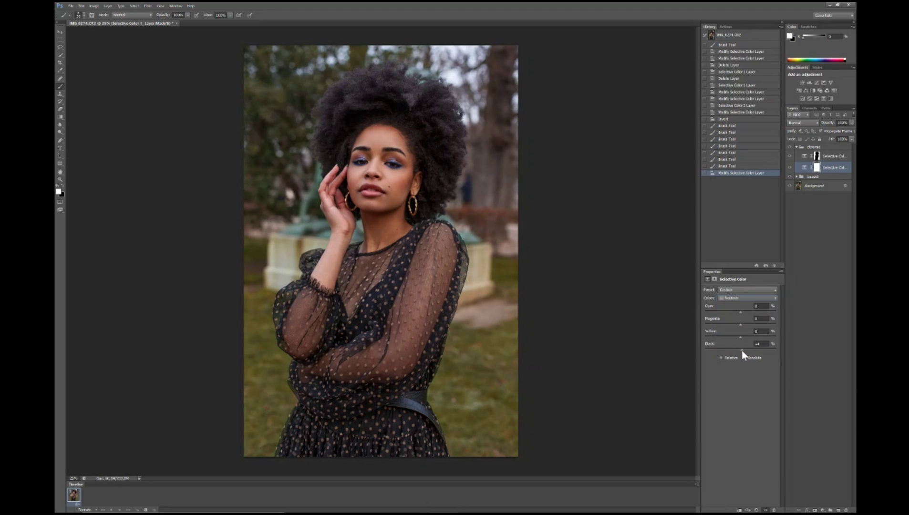
{"action": "left_click", "coordinate": [766, 344]}
{"action": "left_click", "coordinate": [759, 306]}
{"action": "left_click", "coordinate": [765, 319]}
{"action": "key", "text": "Tab"}
Adjust Cyan in the Whites of the first Selective Color adjustment to tint the highlights.
{"action": "left_click", "coordinate": [727, 298]}
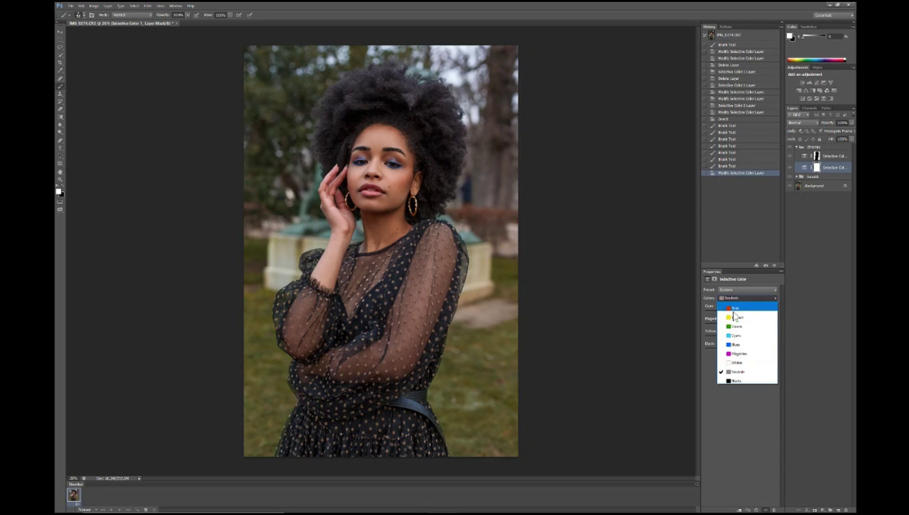
{"action": "left_click", "coordinate": [736, 362]}
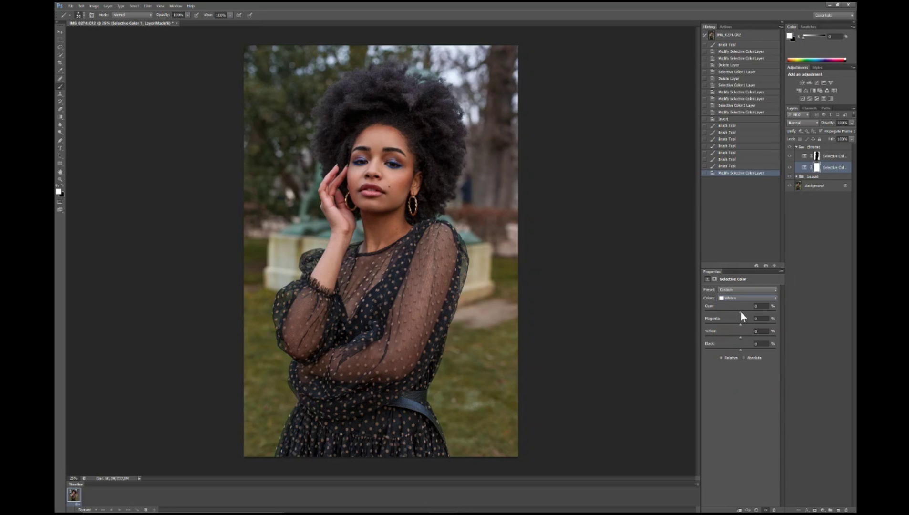
{"action": "left_click_drag", "start_coordinate": [747, 315], "coordinate": [725, 318]}
{"action": "left_click_drag", "start_coordinate": [796, 315], "coordinate": [743, 317]}
Slightly raise Cyan and Magenta in the Blacks of the first Selective Color adjustment.
{"action": "left_click", "coordinate": [737, 301]}
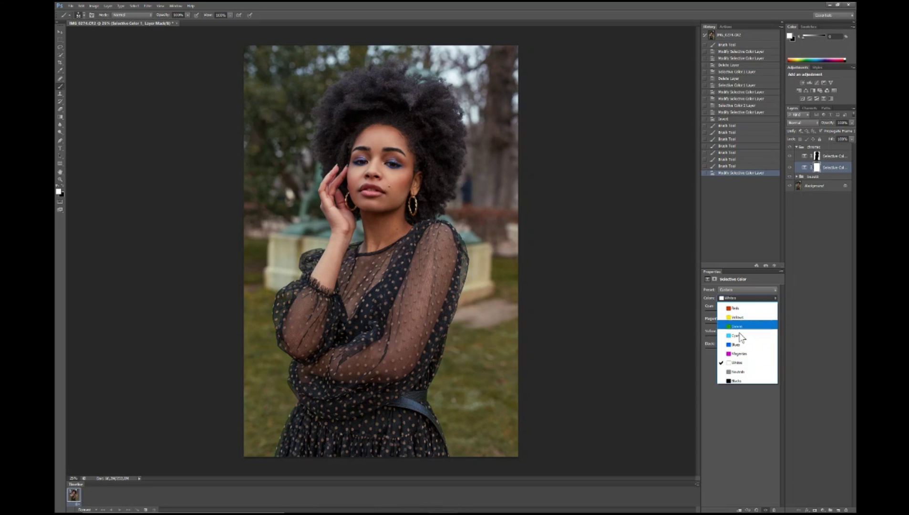
{"action": "left_click", "coordinate": [734, 383]}
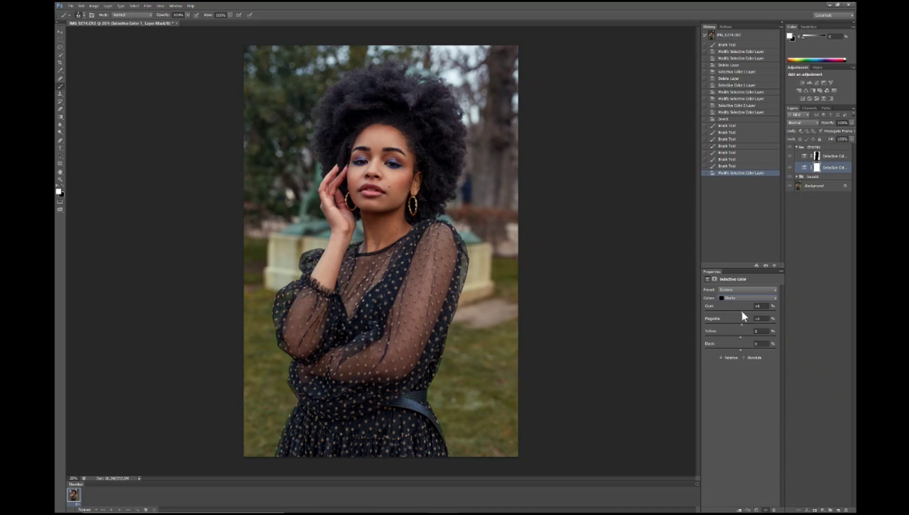
{"action": "left_click", "coordinate": [761, 305]}
{"action": "key", "text": "Tab"}
Compare the portrait with and without the first Selective Color adjustment and the whole chromie group.
{"action": "left_click", "coordinate": [790, 168]}
{"action": "left_click", "coordinate": [790, 168]}
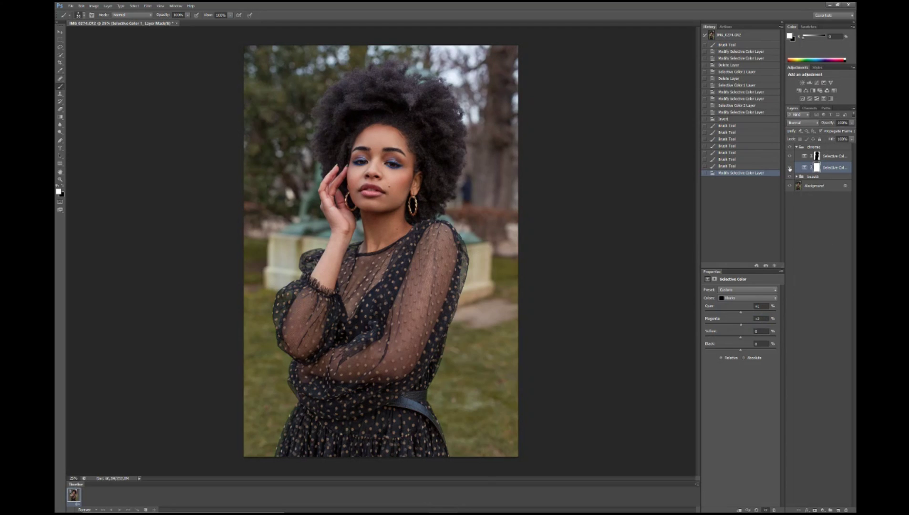
{"action": "left_click", "coordinate": [790, 148]}
{"action": "left_click", "coordinate": [790, 148]}
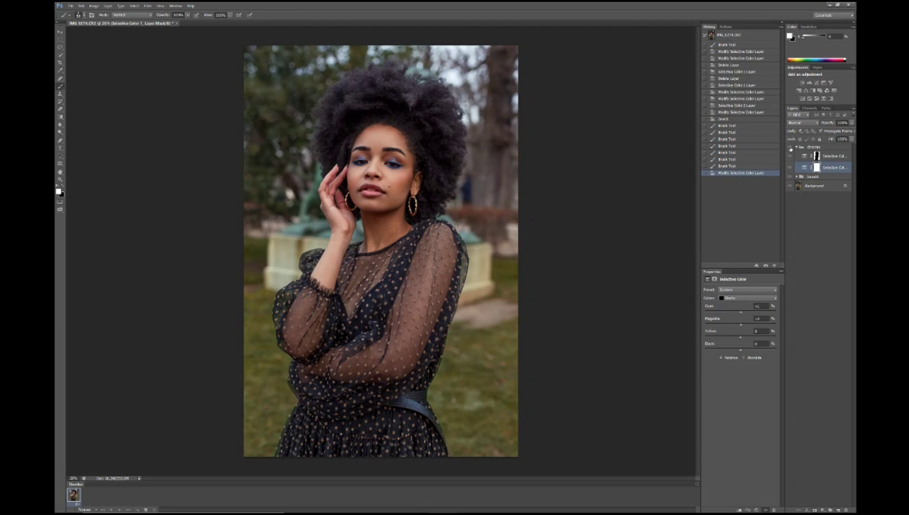
{"action": "left_click", "coordinate": [790, 148]}
{"action": "left_click", "coordinate": [790, 149]}
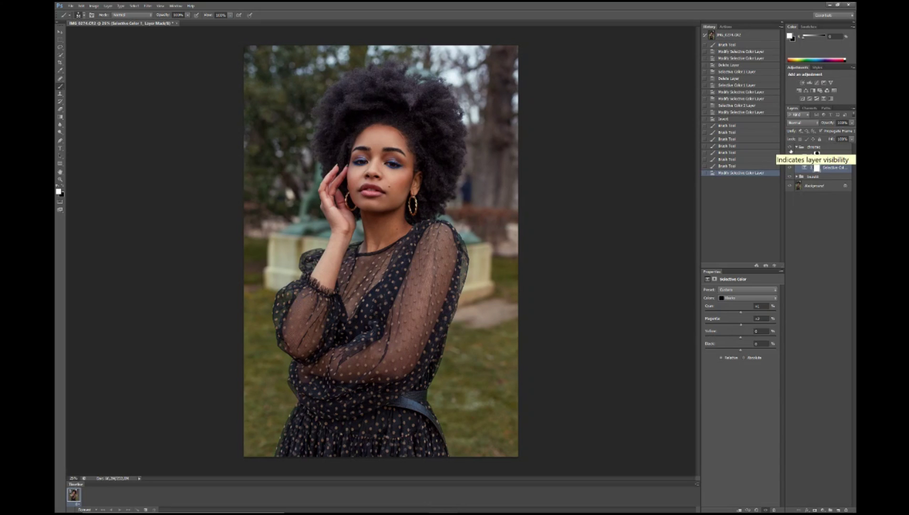
{"action": "left_click", "coordinate": [790, 149]}
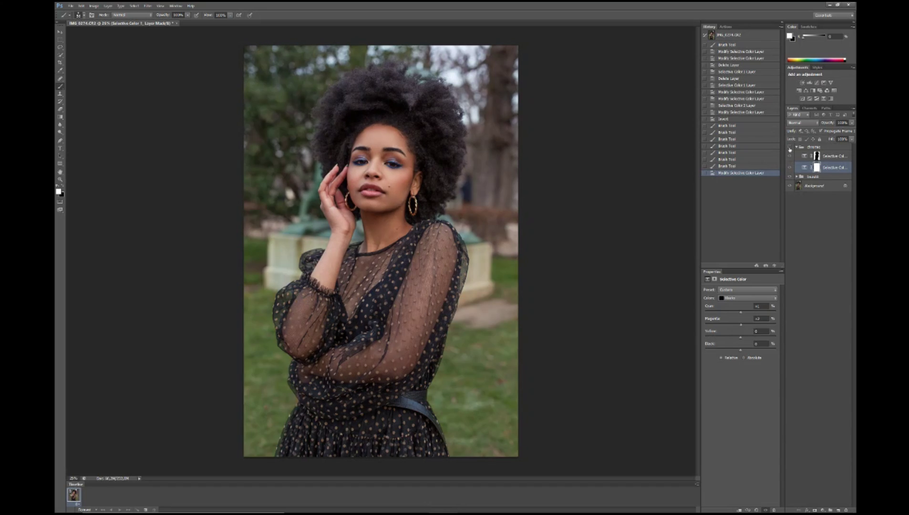
{"action": "left_click", "coordinate": [790, 149]}
Add a Gradient Map above the upper Selective Color layer, using the Violet, Orange preset, and uncover the portrait.
{"action": "left_click", "coordinate": [833, 156]}
{"action": "left_click", "coordinate": [822, 510]}
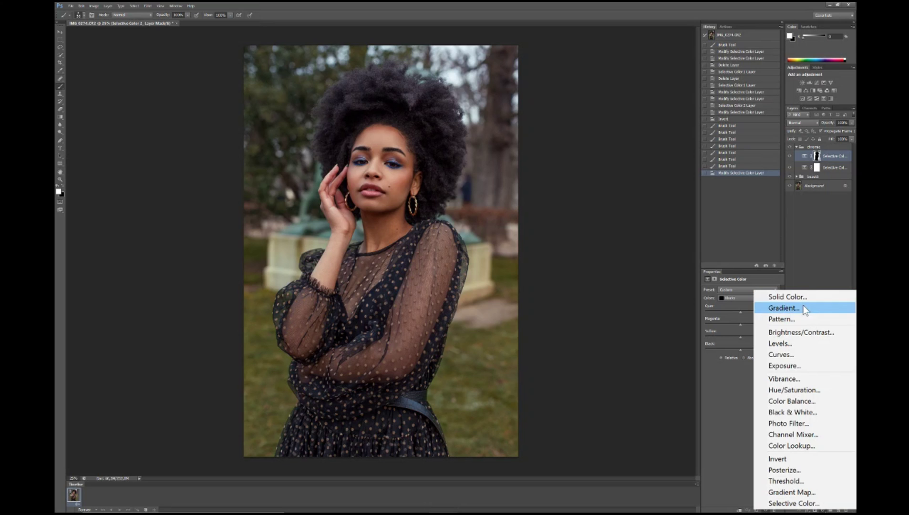
{"action": "left_click", "coordinate": [803, 492]}
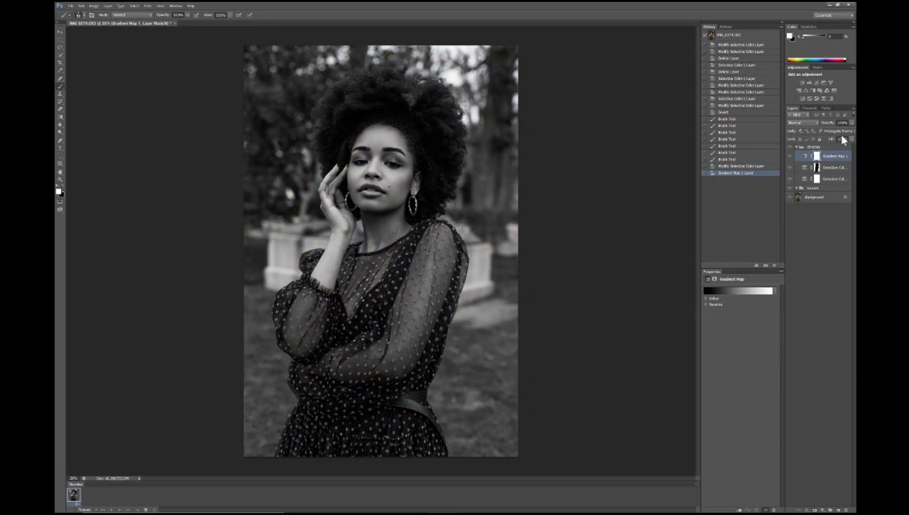
{"action": "left_click", "coordinate": [721, 292]}
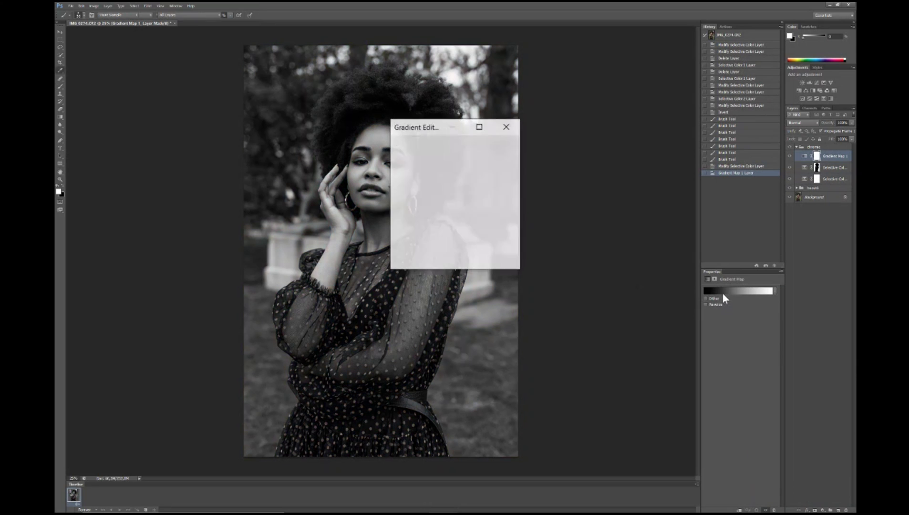
{"action": "left_click", "coordinate": [440, 150]}
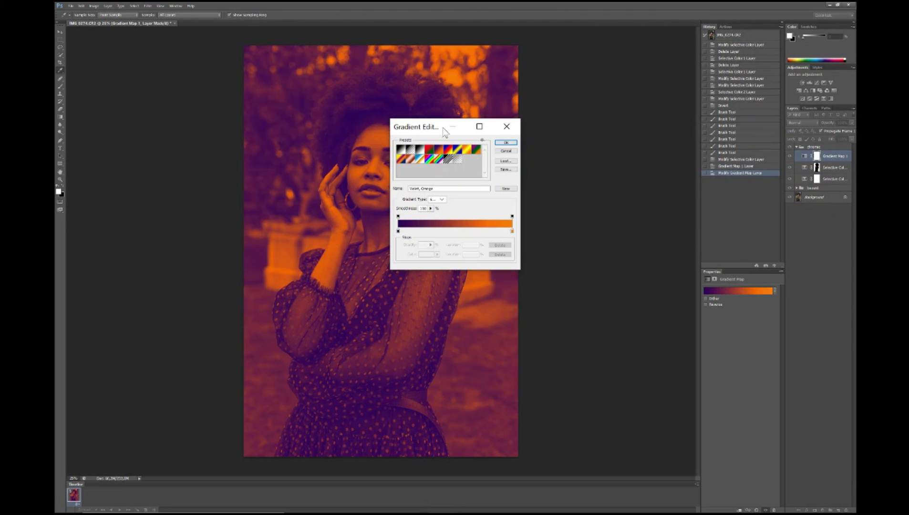
{"action": "left_click_drag", "start_coordinate": [424, 128], "coordinate": [605, 120]}
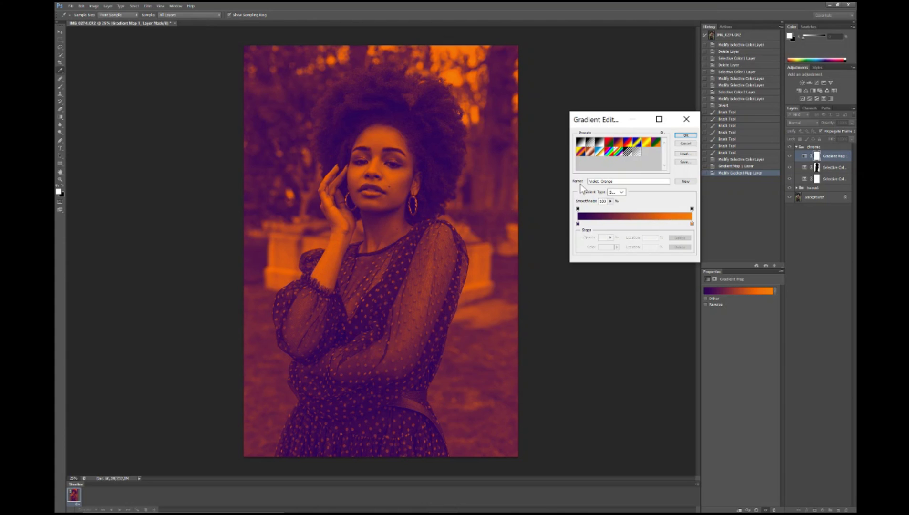
Recolor the dark stop of the gradient to a deeper blue-violet.
{"action": "left_click", "coordinate": [578, 223]}
{"action": "left_click", "coordinate": [602, 249]}
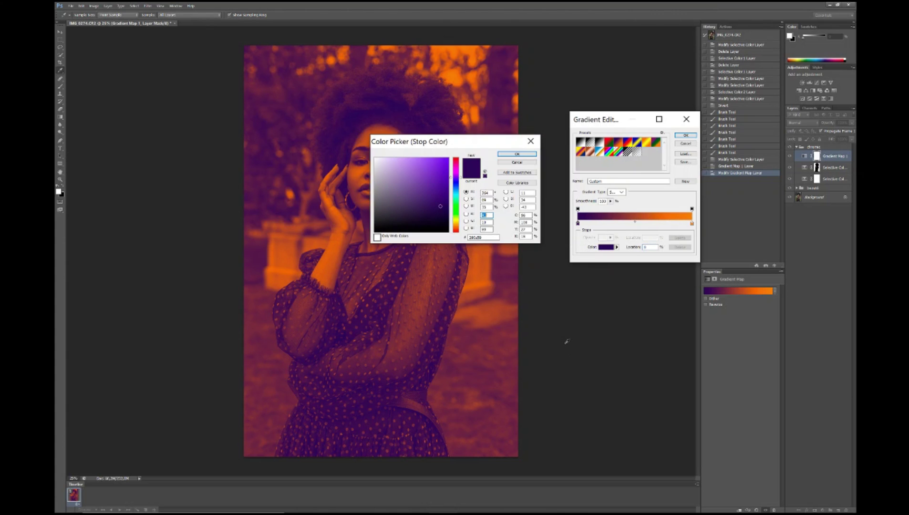
{"action": "left_click", "coordinate": [472, 165]}
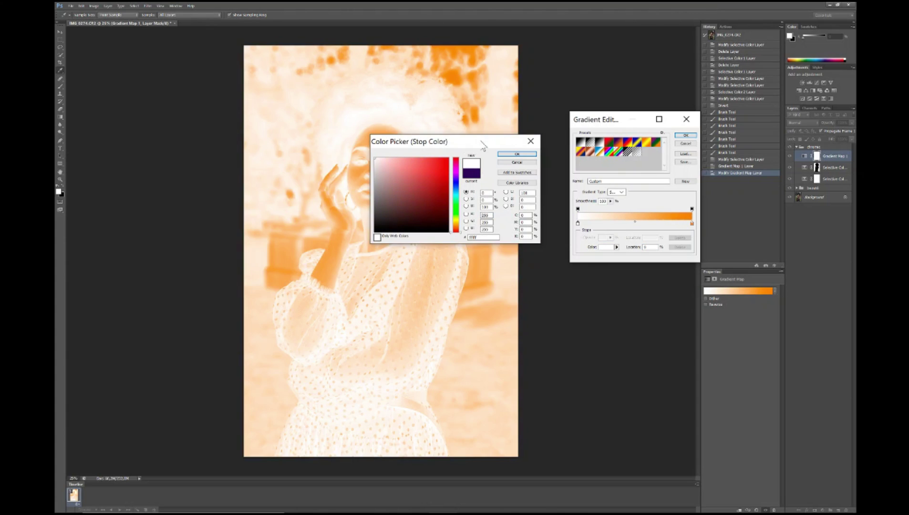
{"action": "left_click", "coordinate": [458, 179]}
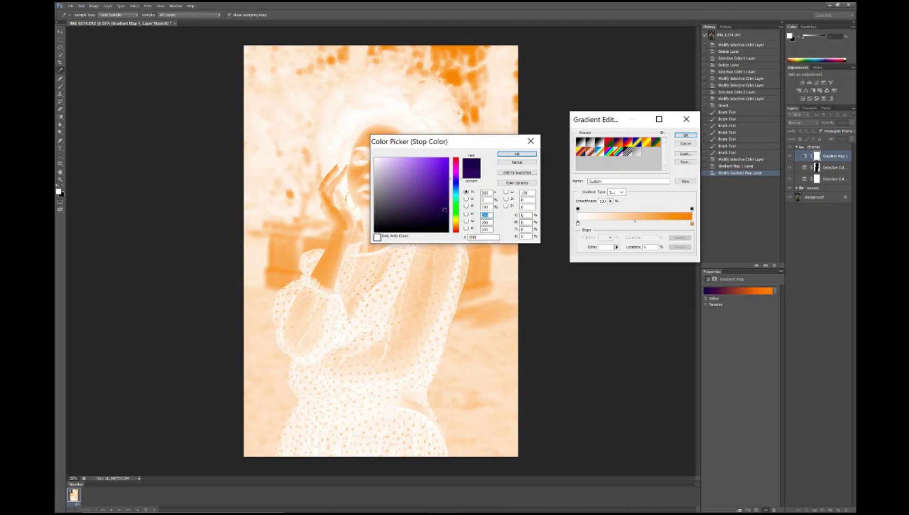
{"action": "left_click", "coordinate": [445, 209]}
{"action": "left_click_drag", "start_coordinate": [459, 146], "coordinate": [610, 323]}
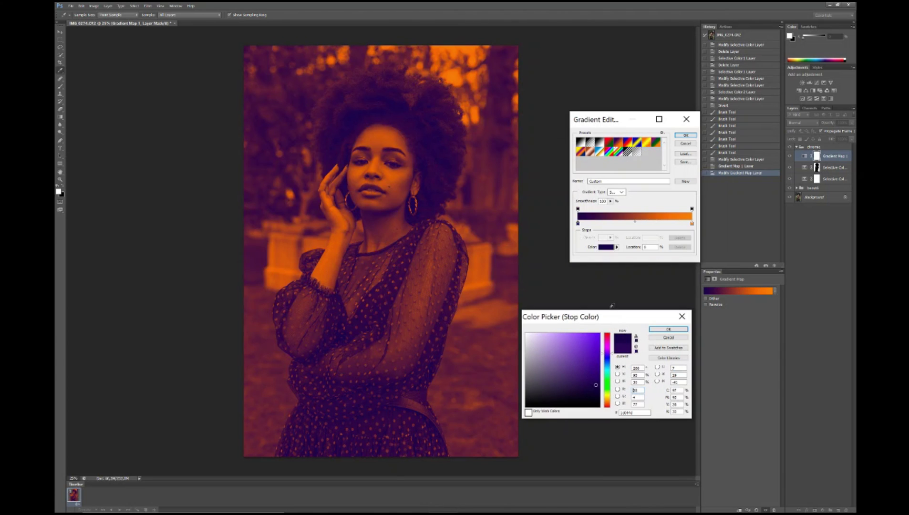
{"action": "left_click", "coordinate": [668, 329]}
Recolor the gradient's orange highlight stop to a pale yellow-green.
{"action": "double_click", "coordinate": [691, 223]}
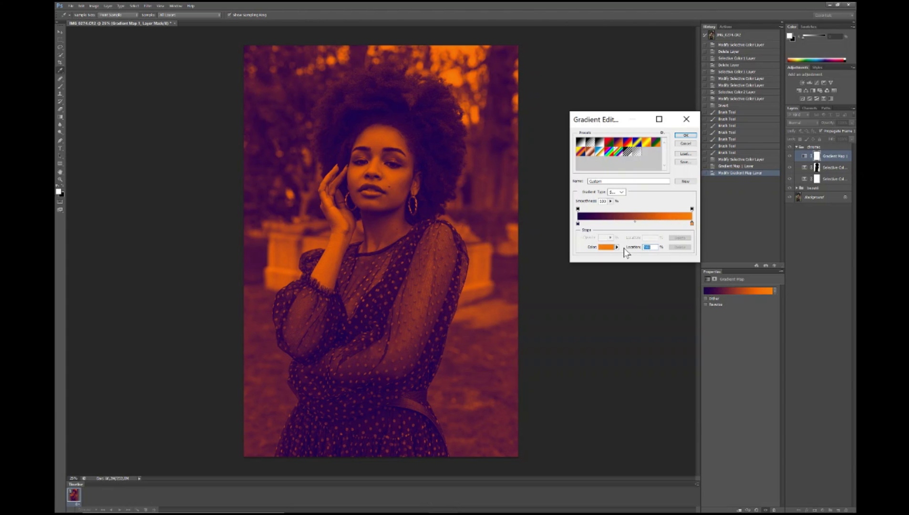
{"action": "left_click_drag", "start_coordinate": [607, 401], "coordinate": [606, 393]}
{"action": "left_click", "coordinate": [546, 337]}
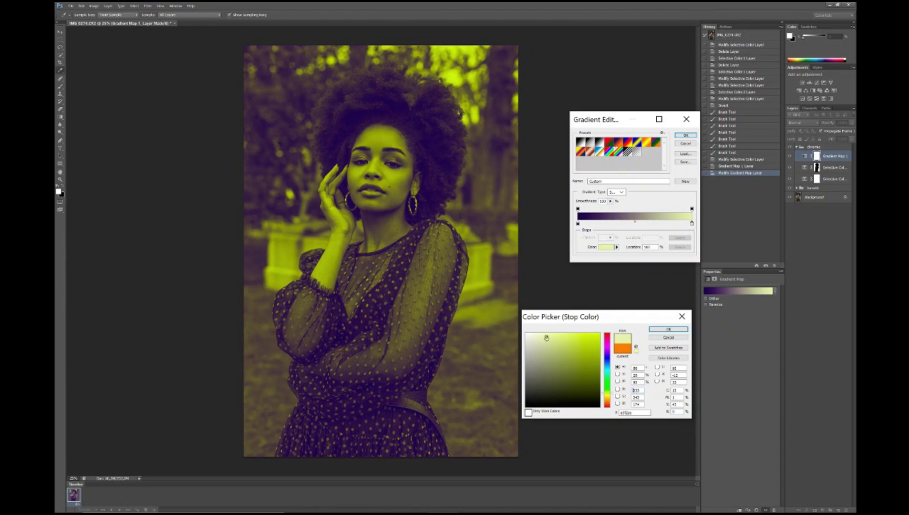
{"action": "left_click_drag", "start_coordinate": [599, 398], "coordinate": [605, 396]}
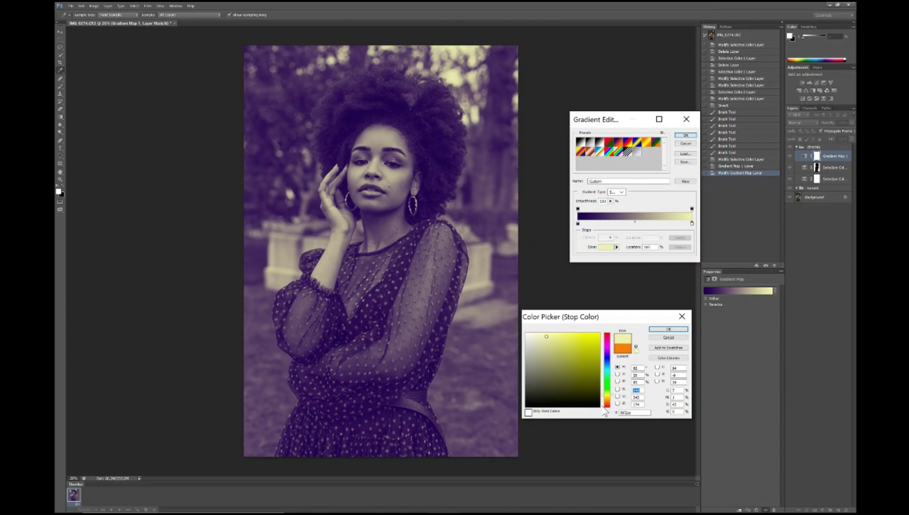
{"action": "left_click_drag", "start_coordinate": [602, 395], "coordinate": [604, 394]}
{"action": "left_click", "coordinate": [544, 337]}
{"action": "left_click", "coordinate": [656, 331]}
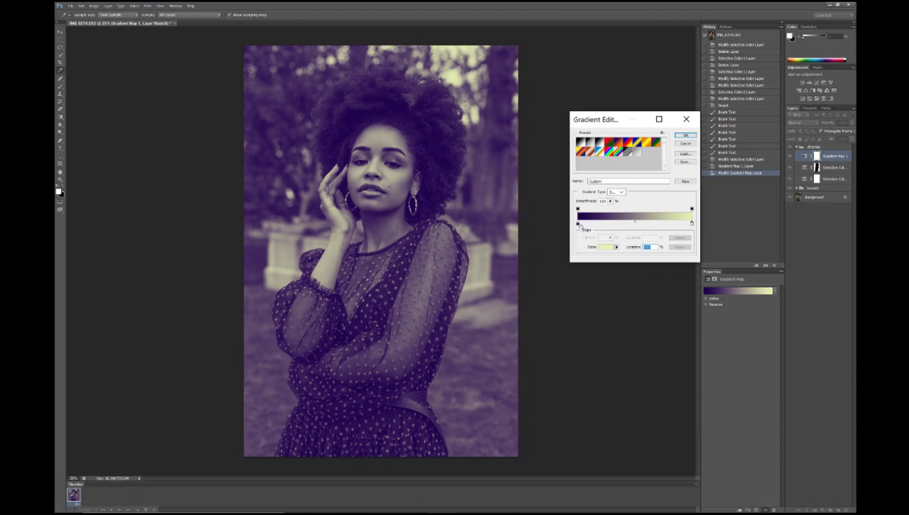
Recolor the gradient's dark stop from blue-violet toward a redder deep purple and apply the edited gradient.
{"action": "left_click", "coordinate": [579, 224]}
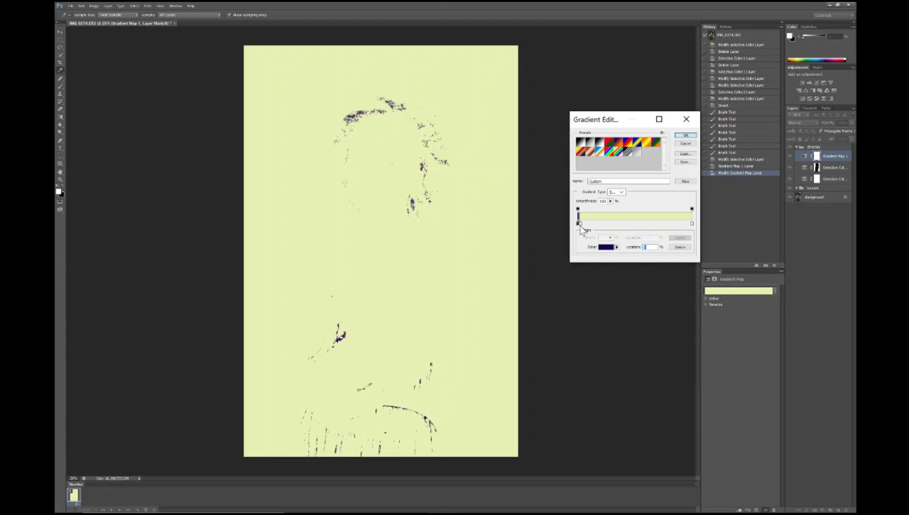
{"action": "left_click_drag", "start_coordinate": [581, 225], "coordinate": [732, 246]}
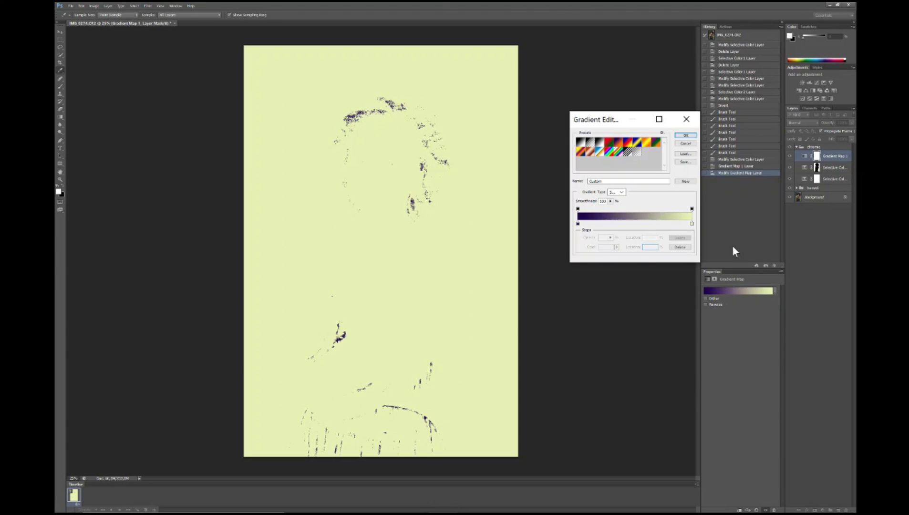
{"action": "left_click", "coordinate": [578, 224]}
{"action": "left_click", "coordinate": [605, 247]}
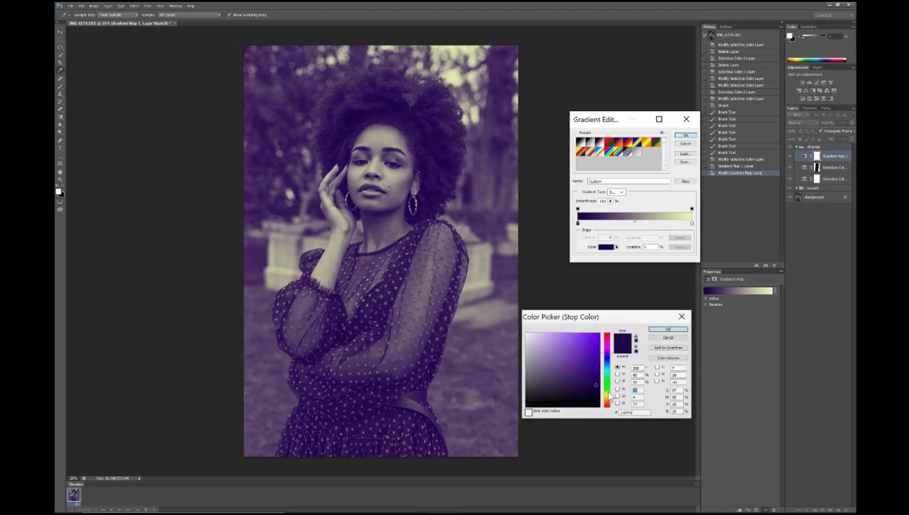
{"action": "left_click", "coordinate": [611, 353]}
{"action": "left_click", "coordinate": [611, 354]}
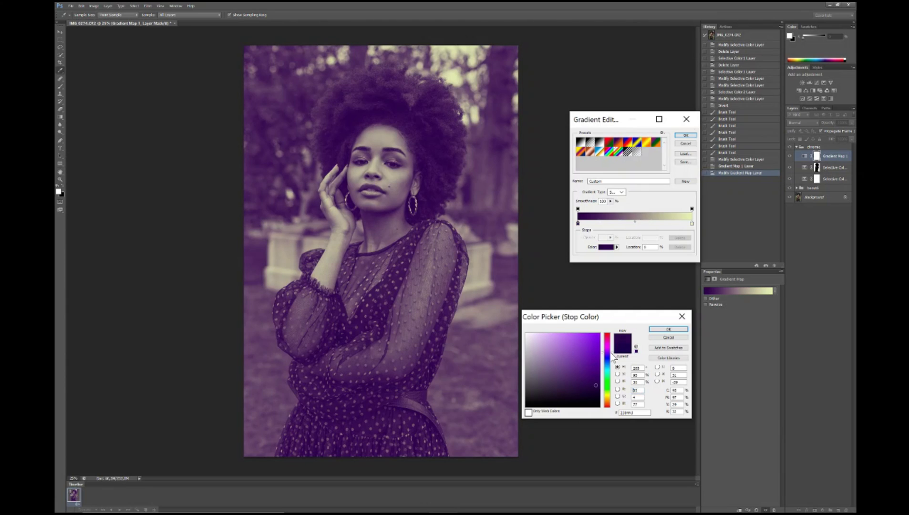
{"action": "left_click", "coordinate": [668, 329]}
{"action": "left_click", "coordinate": [686, 137]}
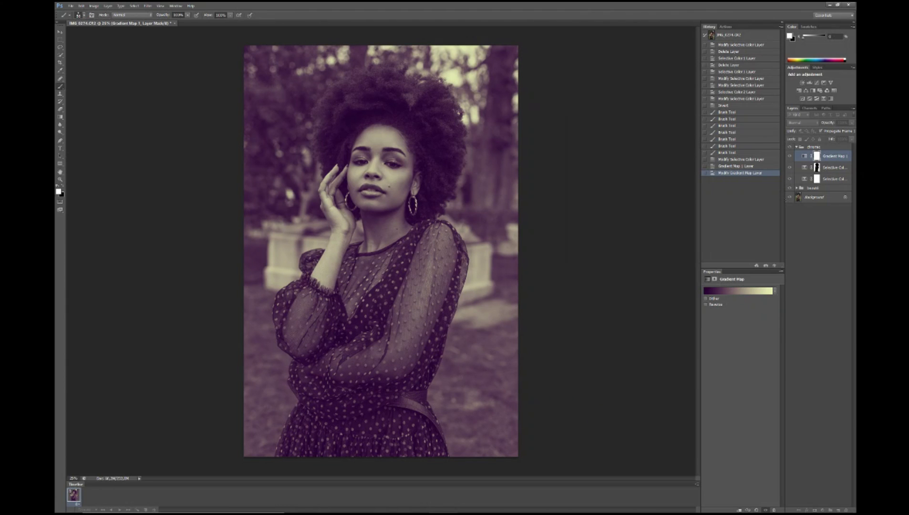
Try the darkening blend modes on the Gradient Map layer one after another, up to Darker Color.
{"action": "left_click", "coordinate": [797, 122]}
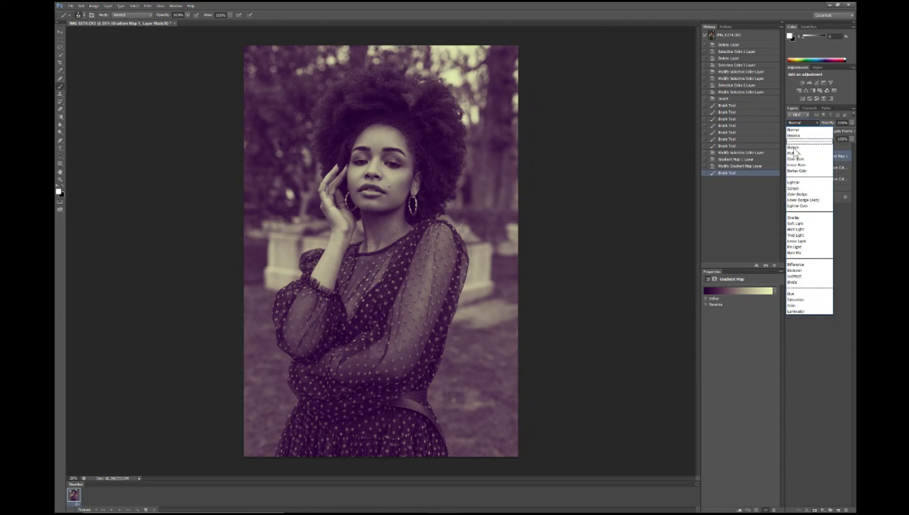
{"action": "left_click", "coordinate": [799, 125]}
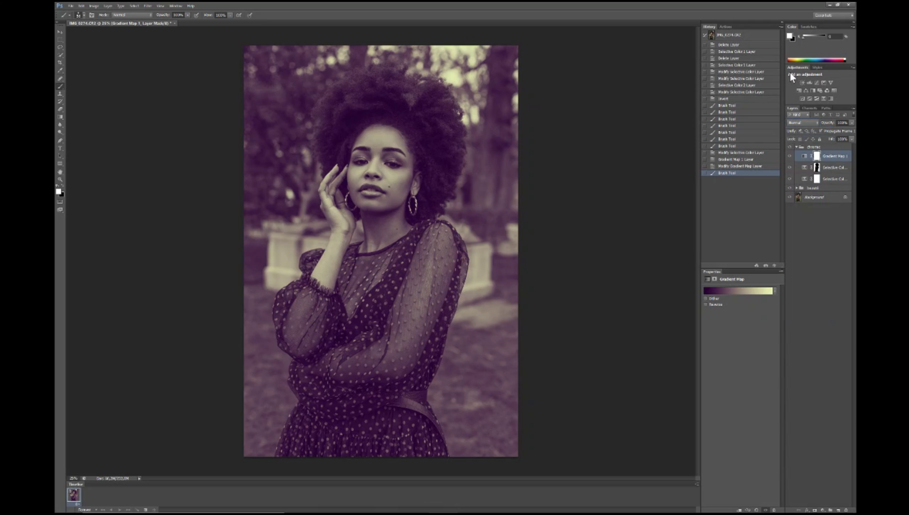
{"action": "key", "text": "Down"}
{"action": "key", "text": "Down"}
{"action": "key", "text": "Down"}
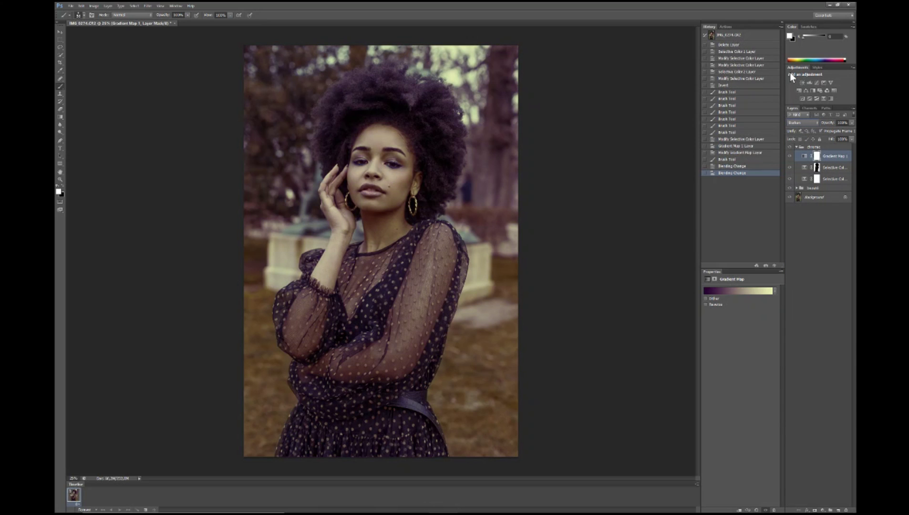
{"action": "key", "text": "Down"}
{"action": "key", "text": "Down"}
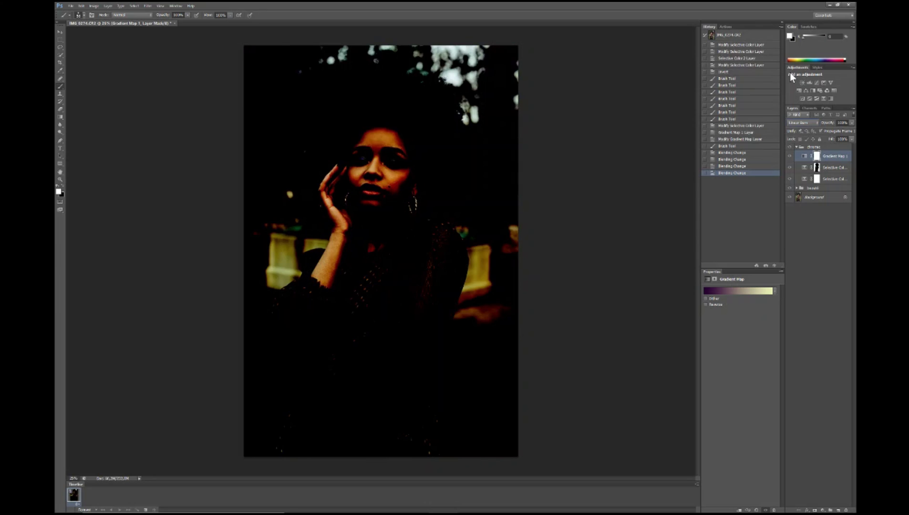
{"action": "key", "text": "Down"}
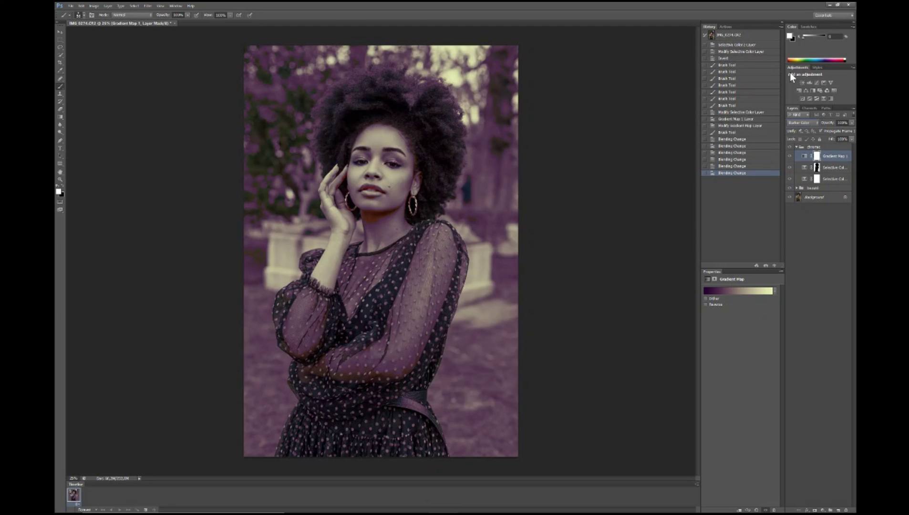
Set the Gradient Map layer to Multiply and lower its opacity to about 17%.
{"action": "left_click", "coordinate": [801, 123]}
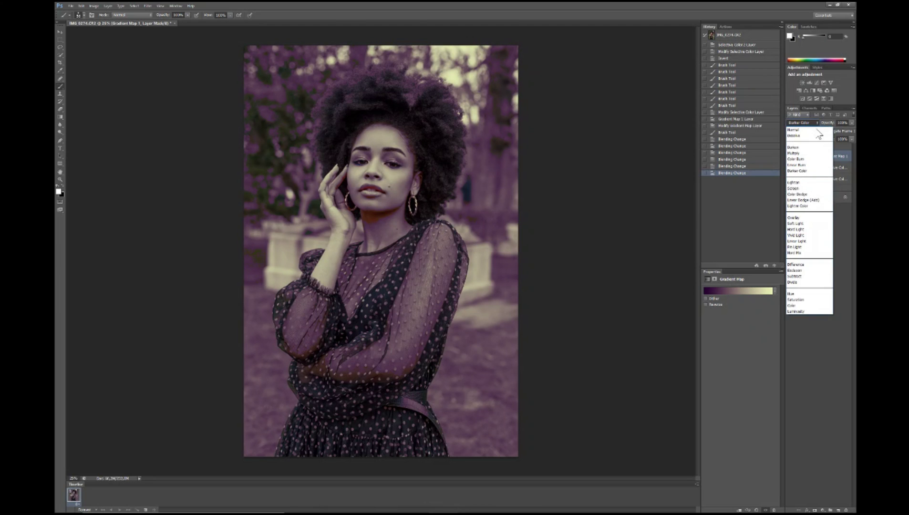
{"action": "left_click", "coordinate": [794, 153]}
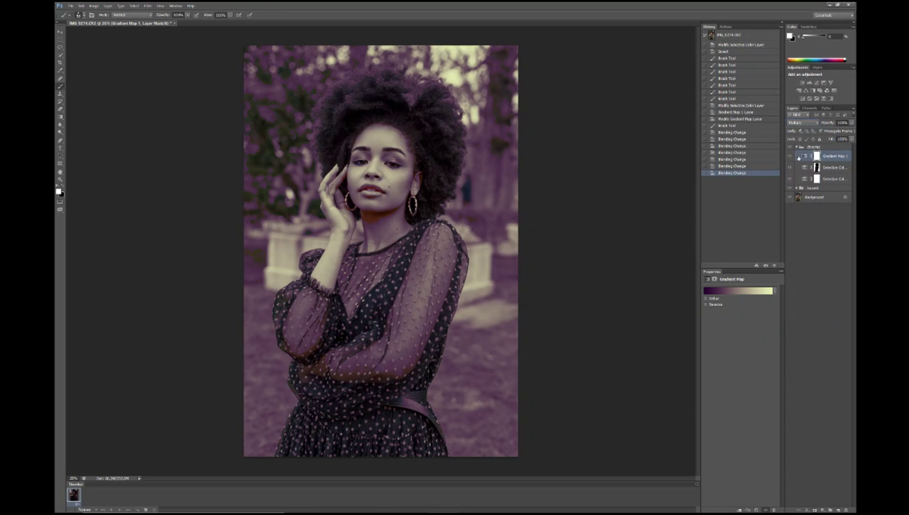
{"action": "left_click", "coordinate": [801, 123]}
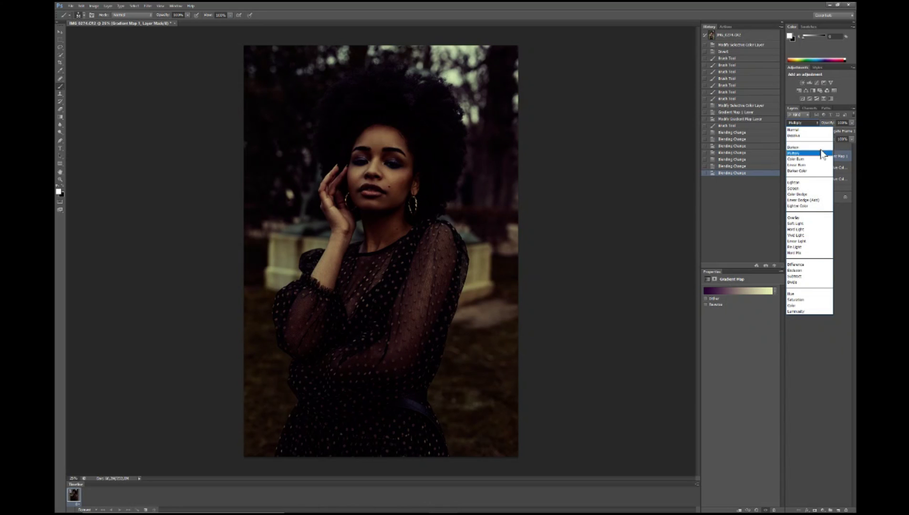
{"action": "left_click", "coordinate": [851, 123]}
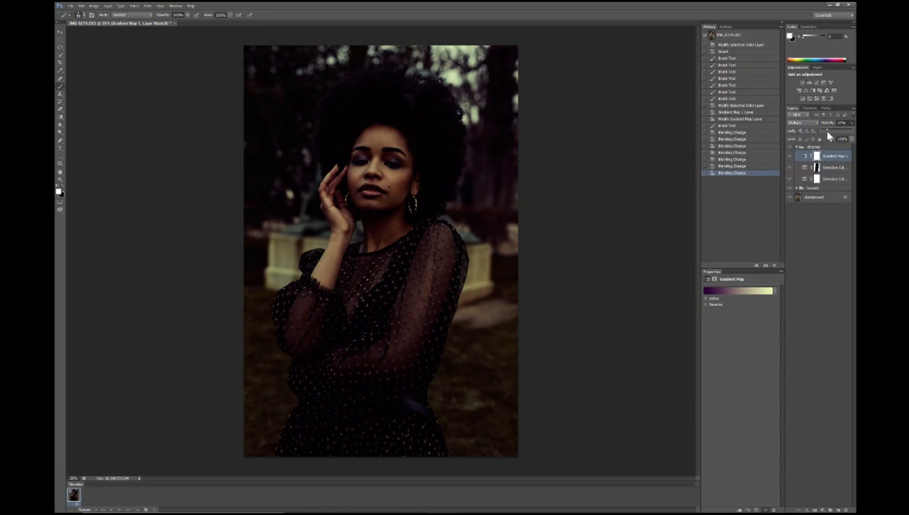
{"action": "left_click", "coordinate": [827, 130]}
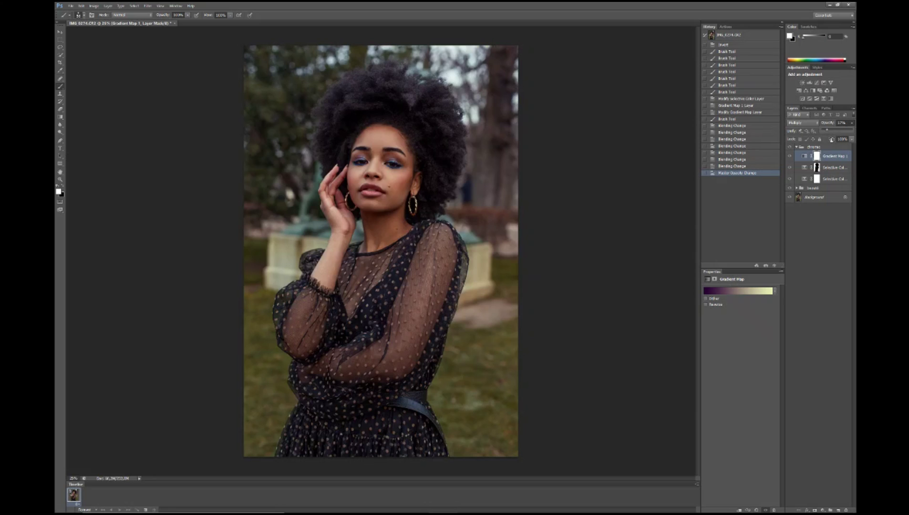
Try Soft Light on the Gradient Map layer and compare the portrait with and without it.
{"action": "left_click", "coordinate": [805, 123]}
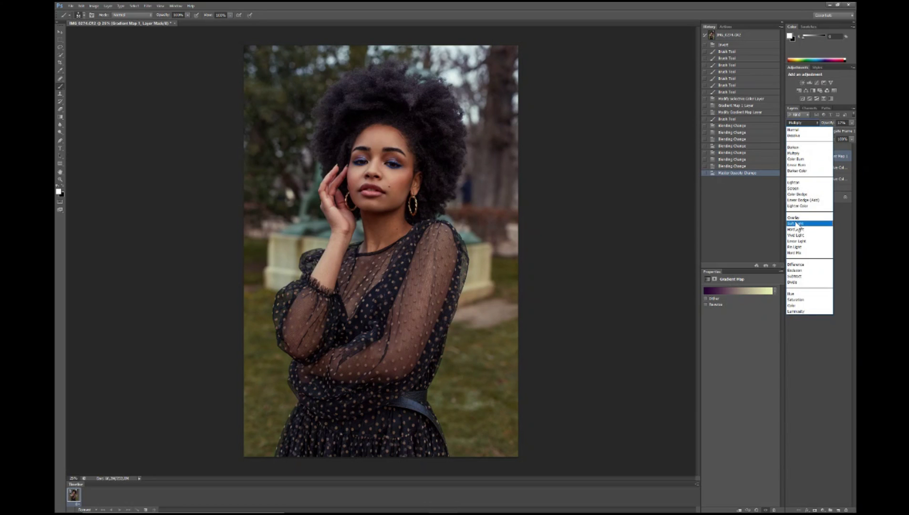
{"action": "left_click", "coordinate": [799, 227]}
{"action": "left_click", "coordinate": [790, 156]}
{"action": "left_click", "coordinate": [790, 157]}
{"action": "left_click", "coordinate": [790, 157]}
{"action": "left_click", "coordinate": [791, 157]}
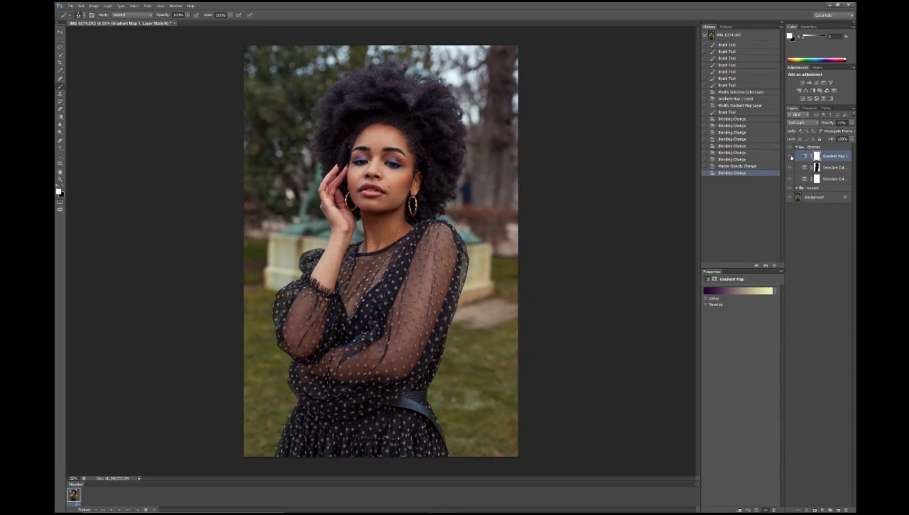
Switch the Gradient Map layer back to Multiply and toggle its visibility to compare the effect.
{"action": "left_click", "coordinate": [794, 123]}
{"action": "left_click", "coordinate": [799, 152]}
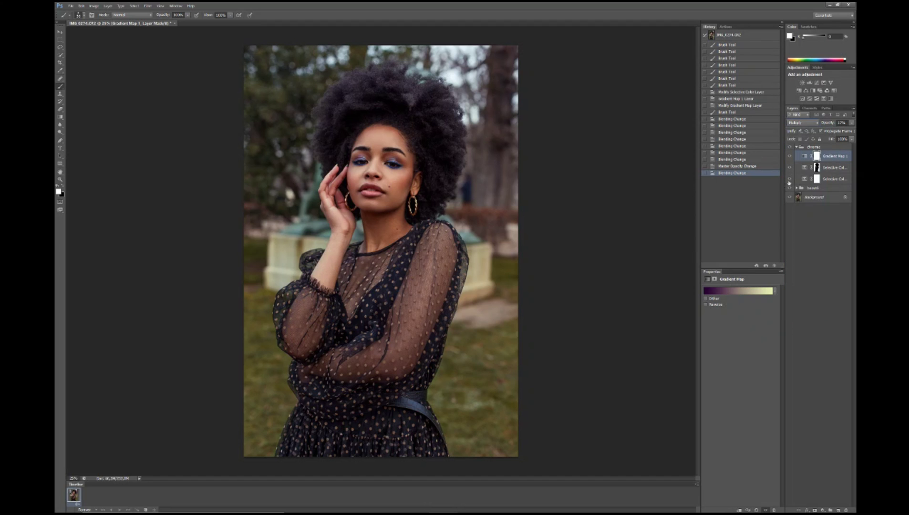
{"action": "left_click", "coordinate": [790, 156]}
{"action": "left_click", "coordinate": [790, 157]}
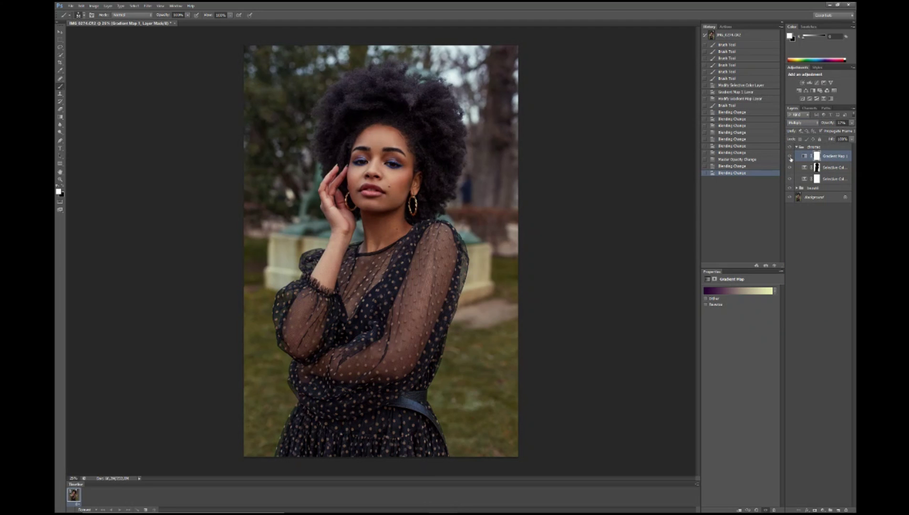
{"action": "left_click", "coordinate": [790, 157]}
{"action": "left_click", "coordinate": [790, 158]}
{"action": "left_click", "coordinate": [790, 157]}
{"action": "left_click", "coordinate": [790, 157]}
Set the Gradient Map layer to Soft Light at about 8% opacity and compare the portrait with and without it.
{"action": "left_click", "coordinate": [797, 123]}
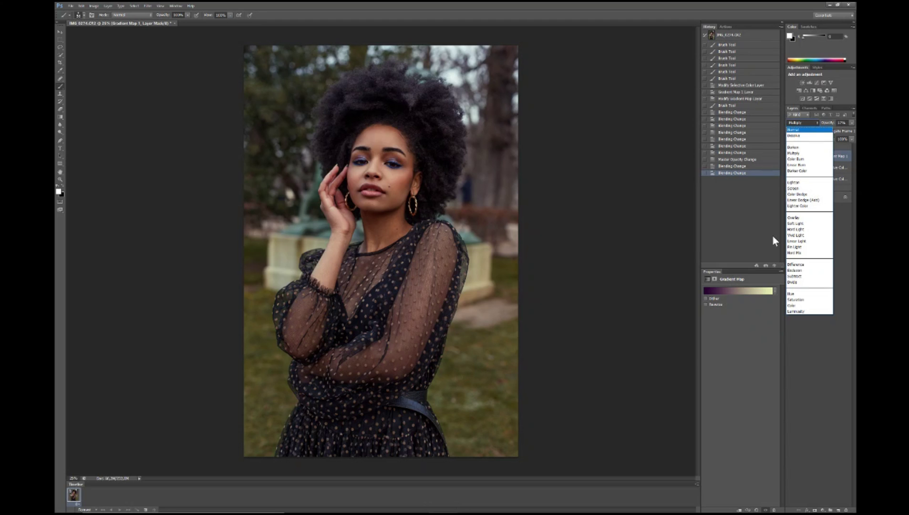
{"action": "left_click", "coordinate": [795, 223]}
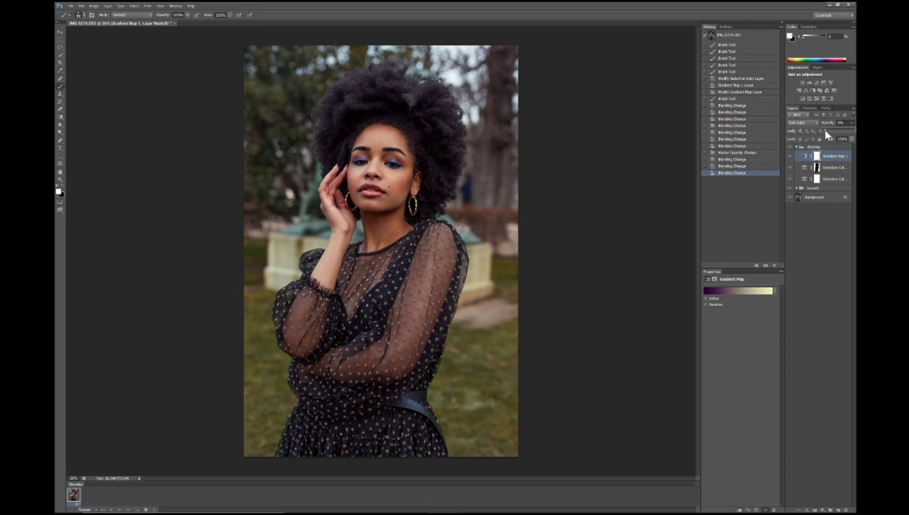
{"action": "left_click", "coordinate": [790, 157]}
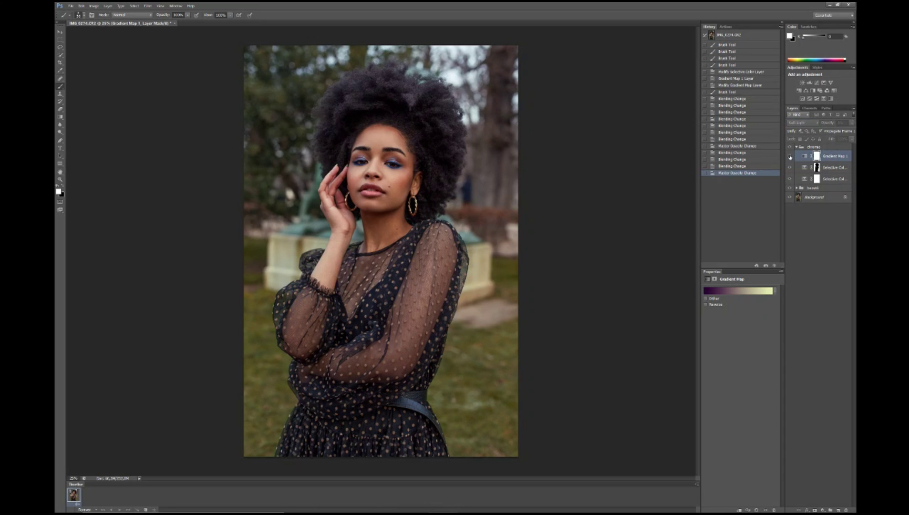
{"action": "left_click", "coordinate": [790, 157]}
{"action": "left_click", "coordinate": [789, 156]}
{"action": "left_click", "coordinate": [789, 157]}
{"action": "left_click", "coordinate": [789, 157]}
Fine-tune the Gradient Map layer's opacity to 7% and check its effect by toggling its visibility.
{"action": "left_click_drag", "start_coordinate": [826, 129], "coordinate": [825, 129]}
{"action": "left_click", "coordinate": [789, 156]}
{"action": "left_click", "coordinate": [790, 157]}
{"action": "left_click", "coordinate": [790, 156]}
{"action": "left_click", "coordinate": [789, 156]}
{"action": "left_click", "coordinate": [790, 156]}
{"action": "left_click", "coordinate": [790, 157]}
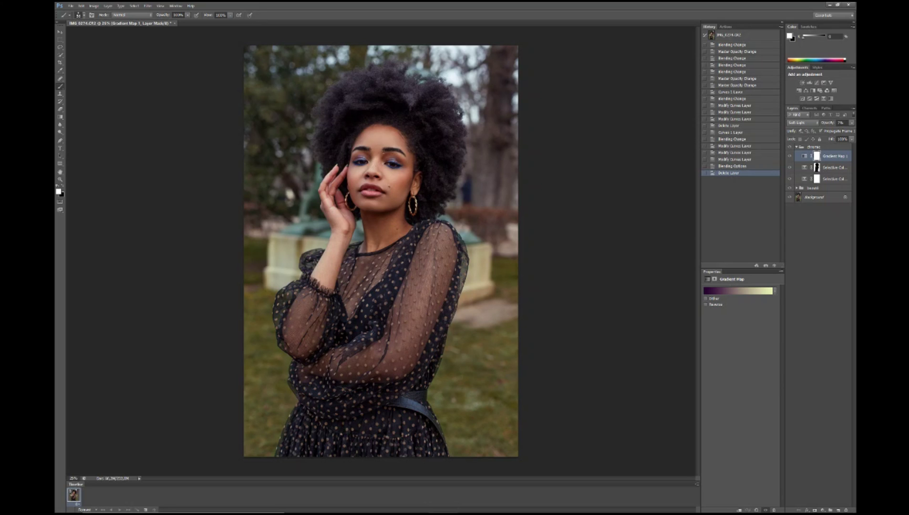
Add a Curves adjustment layer above the Gradient Map and set its blend mode to Luminosity.
{"action": "left_click", "coordinate": [822, 509]}
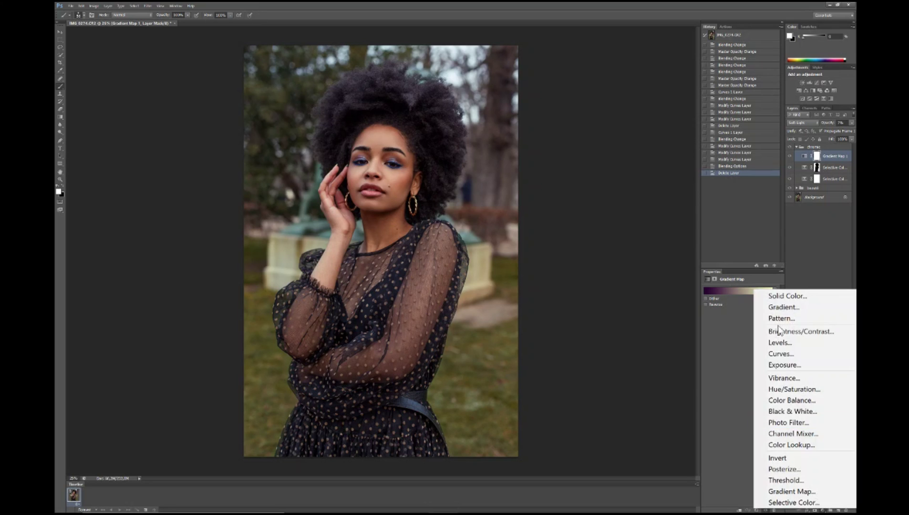
{"action": "left_click", "coordinate": [780, 353]}
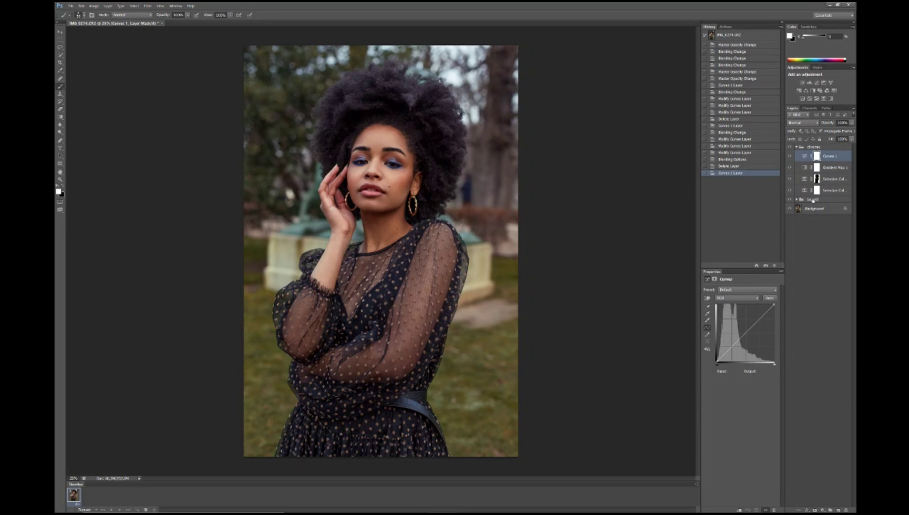
{"action": "left_click", "coordinate": [805, 123]}
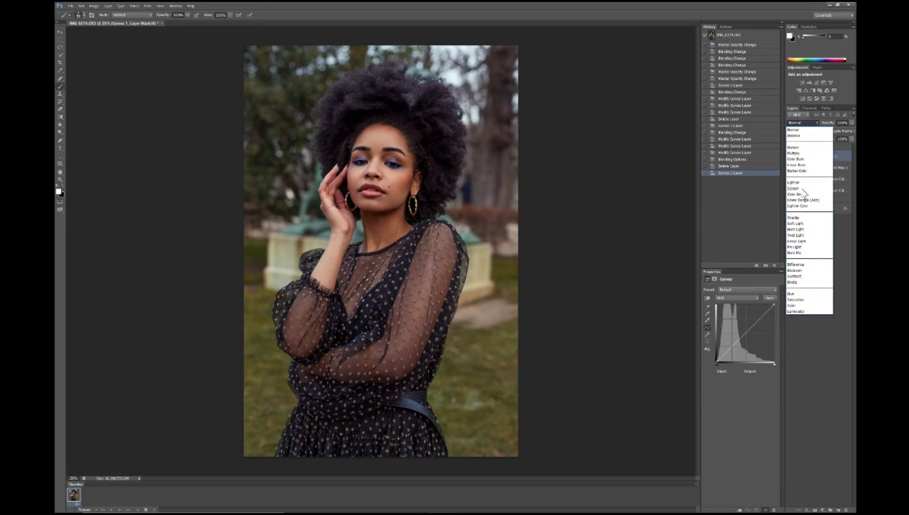
{"action": "left_click", "coordinate": [794, 311]}
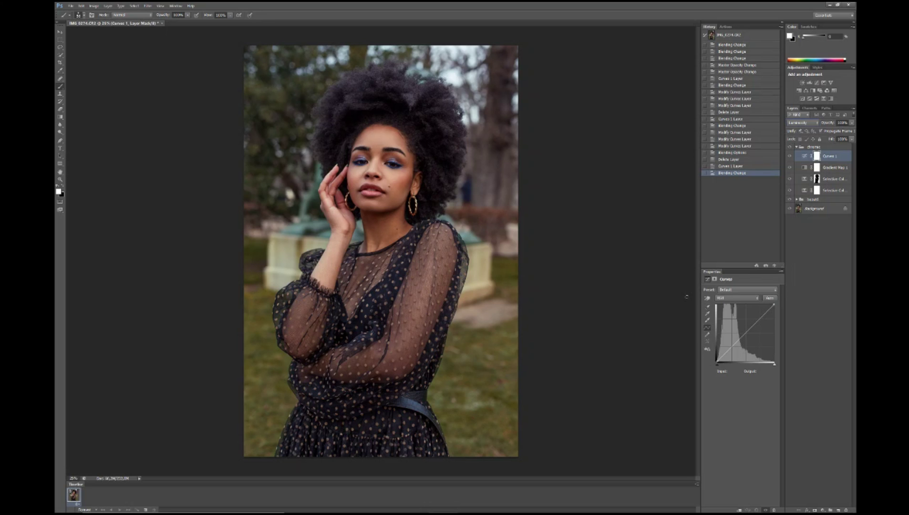
Raise the curve's highlights slightly, anchor its midtones, and fine-tune the highlight point after comparing with the layer hidden.
{"action": "left_click_drag", "start_coordinate": [763, 317], "coordinate": [761, 315]}
{"action": "left_click", "coordinate": [746, 332]}
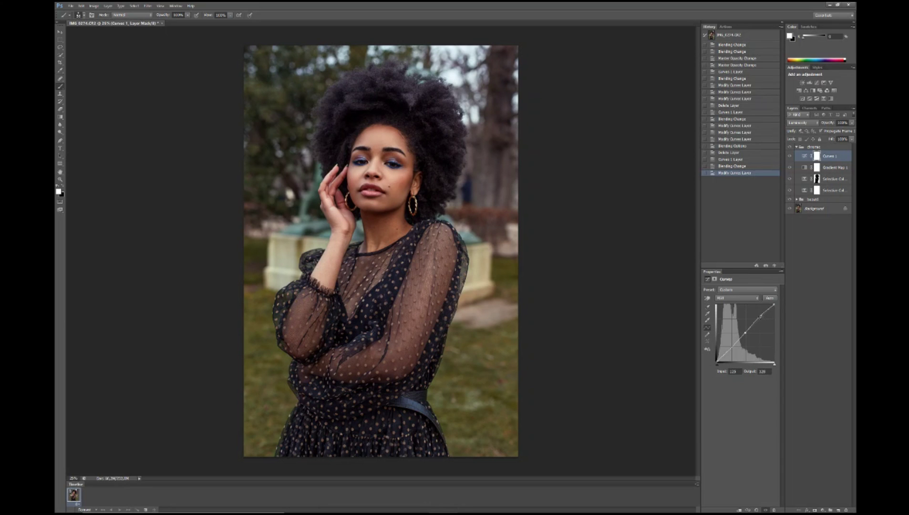
{"action": "left_click", "coordinate": [790, 156]}
{"action": "left_click", "coordinate": [790, 156]}
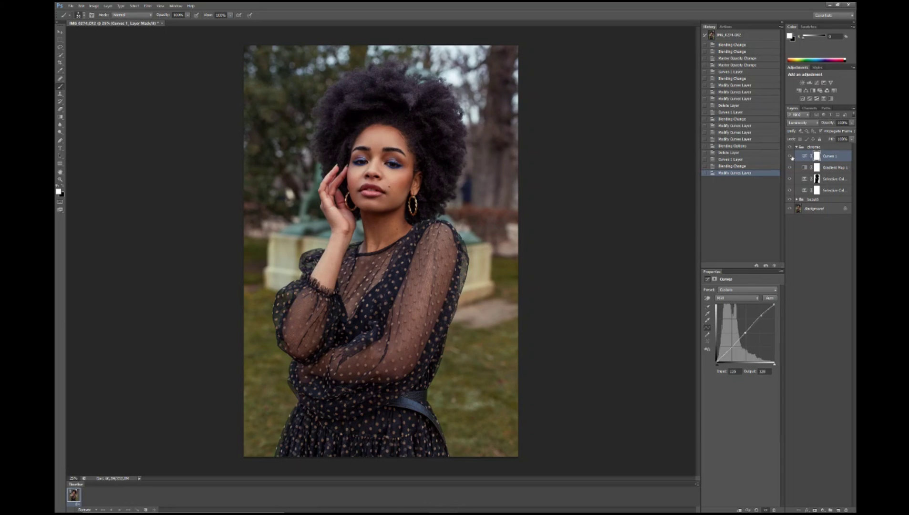
{"action": "left_click", "coordinate": [790, 157]}
{"action": "left_click", "coordinate": [791, 158]}
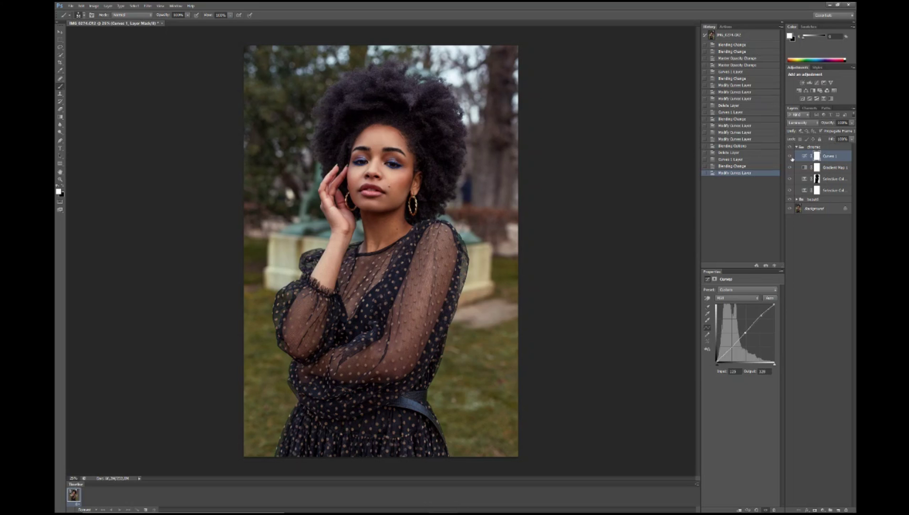
{"action": "left_click", "coordinate": [790, 156]}
{"action": "left_click", "coordinate": [790, 157]}
{"action": "left_click", "coordinate": [760, 316]}
{"action": "left_click_drag", "start_coordinate": [760, 315], "coordinate": [761, 316]}
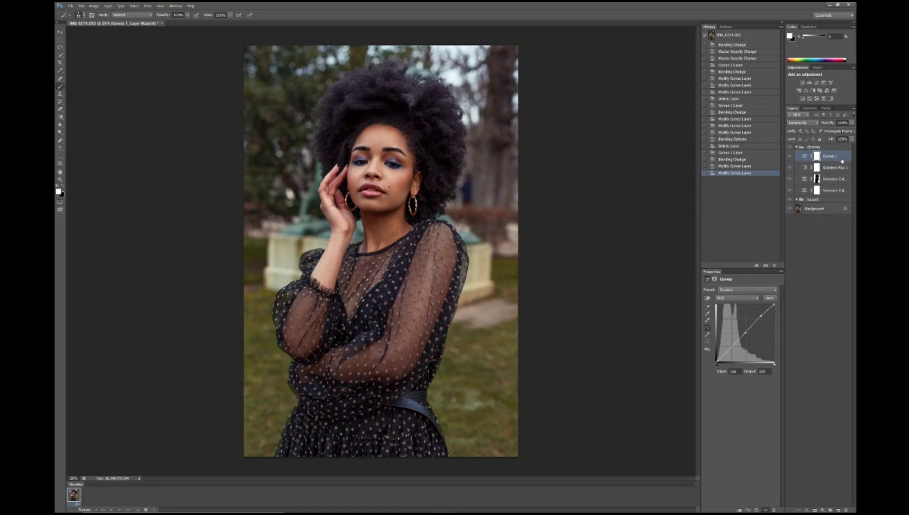
Limit the Curves layer to the brighter tones with Blend If, raising This Layer's black slider to about 120.
{"action": "left_click", "coordinate": [837, 208]}
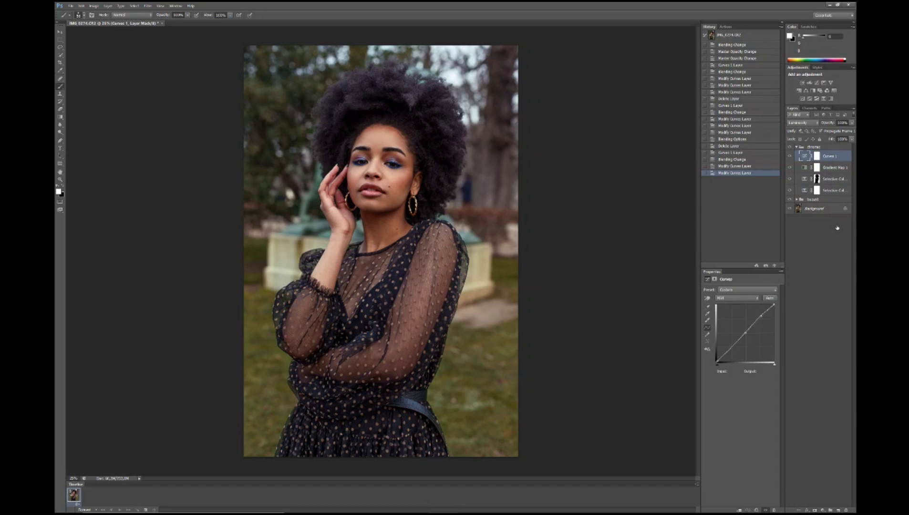
{"action": "double_click", "coordinate": [841, 156]}
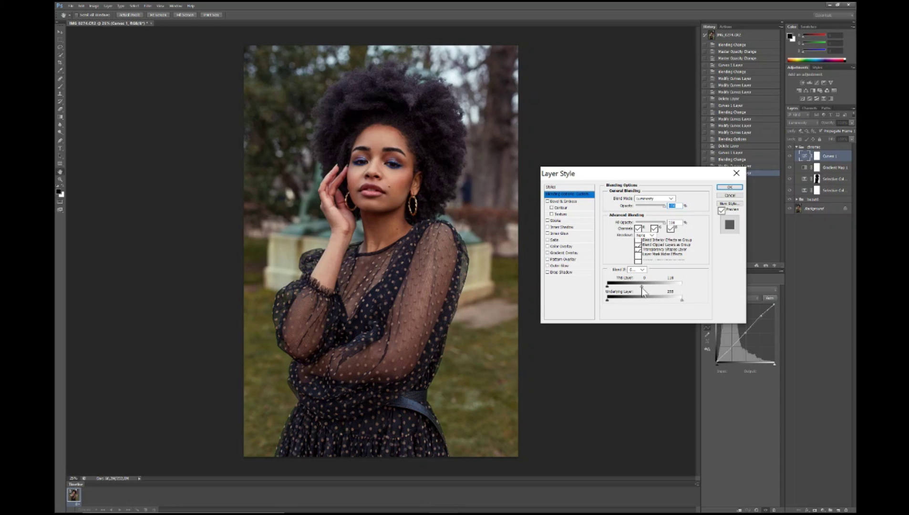
{"action": "left_click_drag", "start_coordinate": [607, 286], "coordinate": [642, 288]}
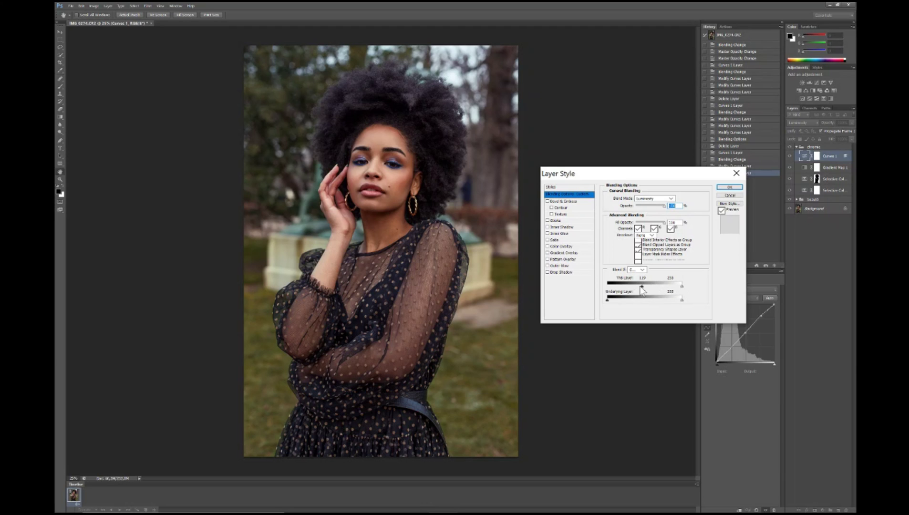
{"action": "left_click_drag", "start_coordinate": [641, 287], "coordinate": [644, 287]}
{"action": "key", "text": "Return"}
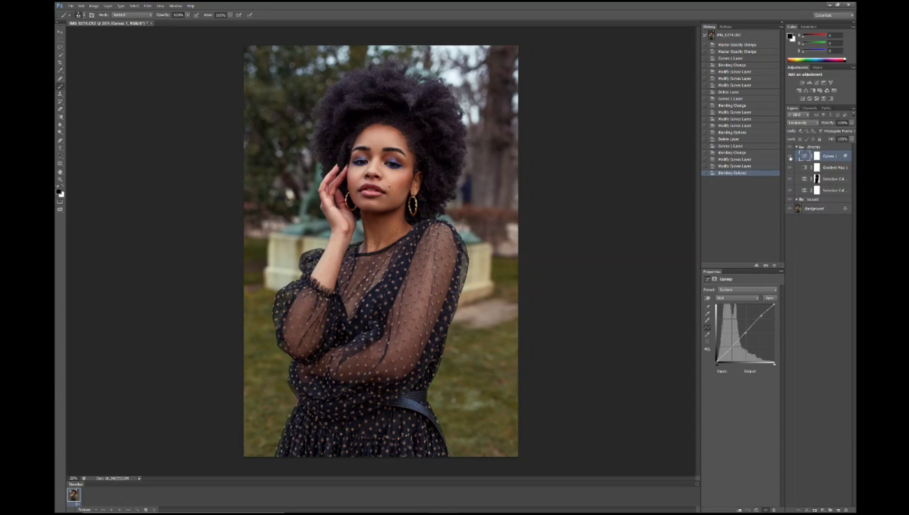
Raise the curve's highlight point slightly after comparing with the Curves layer hidden, and try darkening the shadows with an extra point.
{"action": "left_click", "coordinate": [789, 158]}
{"action": "left_click", "coordinate": [790, 157]}
{"action": "left_click", "coordinate": [790, 157]}
{"action": "left_click", "coordinate": [790, 157]}
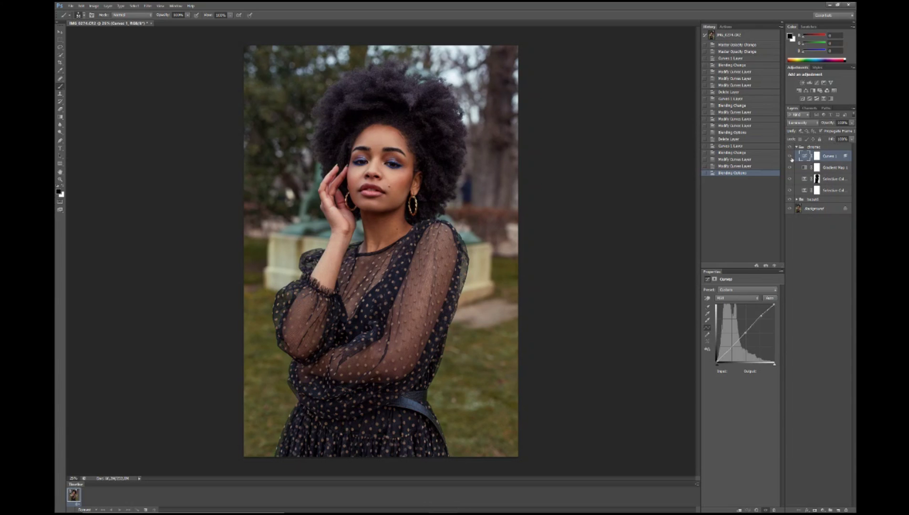
{"action": "left_click_drag", "start_coordinate": [760, 318], "coordinate": [761, 314]}
{"action": "left_click_drag", "start_coordinate": [730, 350], "coordinate": [735, 354]}
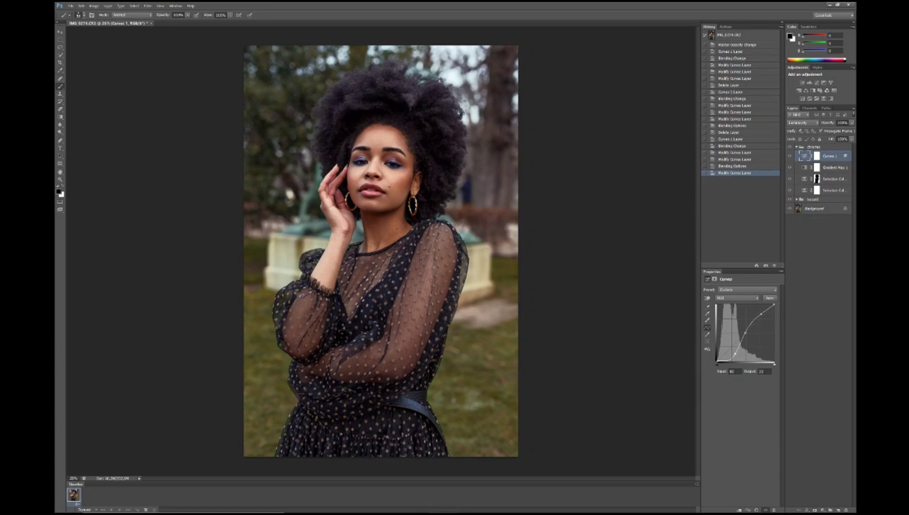
{"action": "left_click_drag", "start_coordinate": [735, 353], "coordinate": [745, 334]}
{"action": "left_click", "coordinate": [761, 314]}
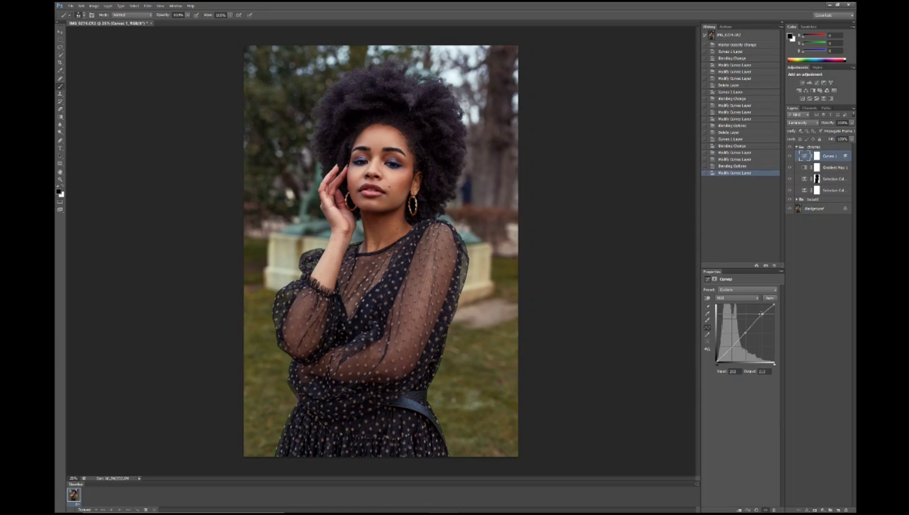
Compare the image with the Curves layer hidden and shown, and with the whole color-grading group hidden and shown.
{"action": "left_click", "coordinate": [790, 156]}
{"action": "left_click", "coordinate": [790, 156]}
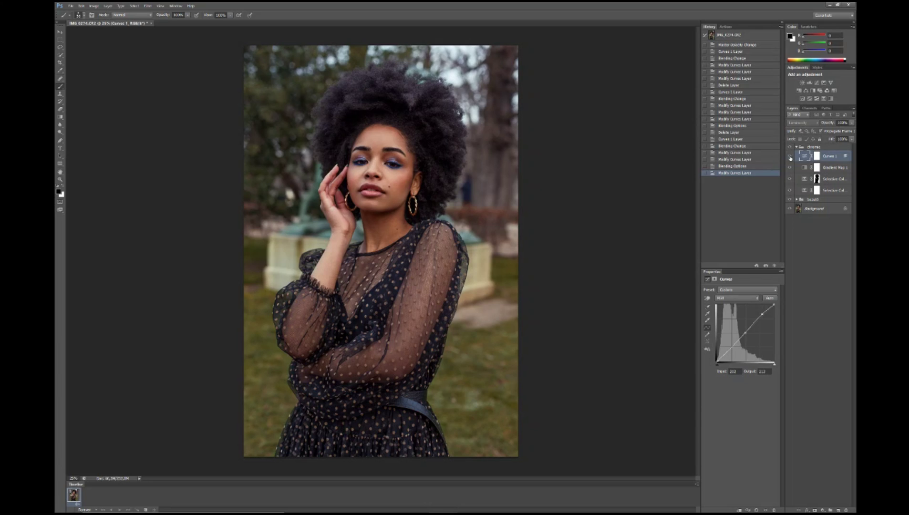
{"action": "left_click", "coordinate": [790, 156]}
{"action": "left_click", "coordinate": [789, 157]}
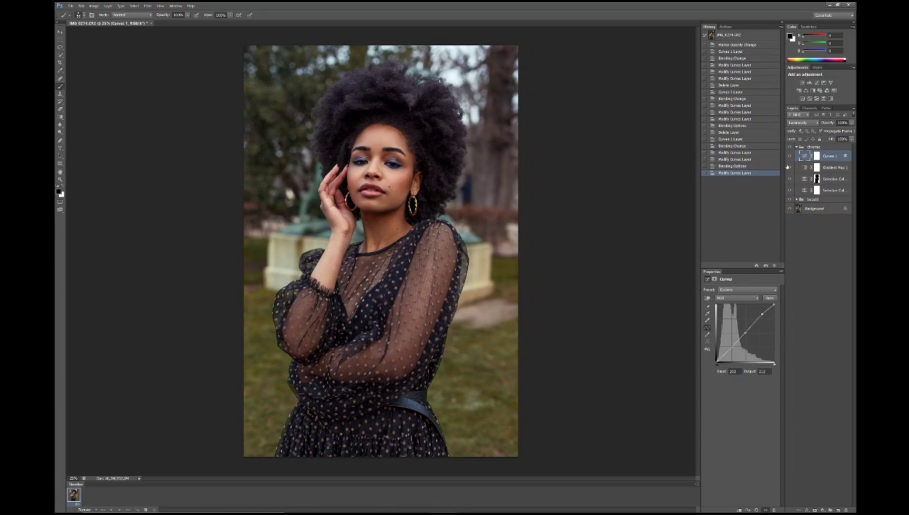
{"action": "left_click", "coordinate": [795, 148]}
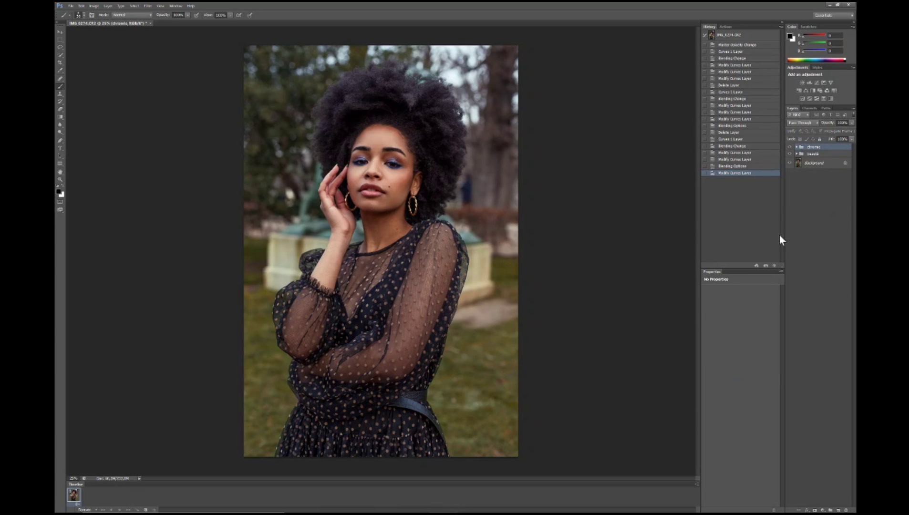
{"action": "left_click", "coordinate": [789, 147]}
{"action": "left_click", "coordinate": [790, 148]}
{"action": "left_click", "coordinate": [790, 148]}
{"action": "left_click", "coordinate": [790, 148]}
Lower the Curves layer's opacity to roughly two thirds and collapse the color-grading group.
{"action": "left_click", "coordinate": [795, 147]}
{"action": "left_click", "coordinate": [829, 156]}
{"action": "left_click_drag", "start_coordinate": [845, 127], "coordinate": [840, 128]}
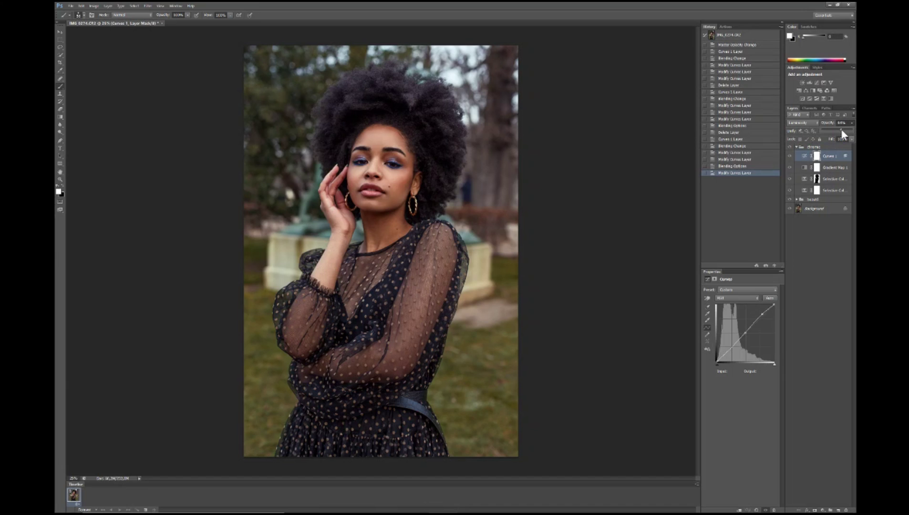
{"action": "left_click", "coordinate": [817, 261]}
{"action": "left_click", "coordinate": [796, 147]}
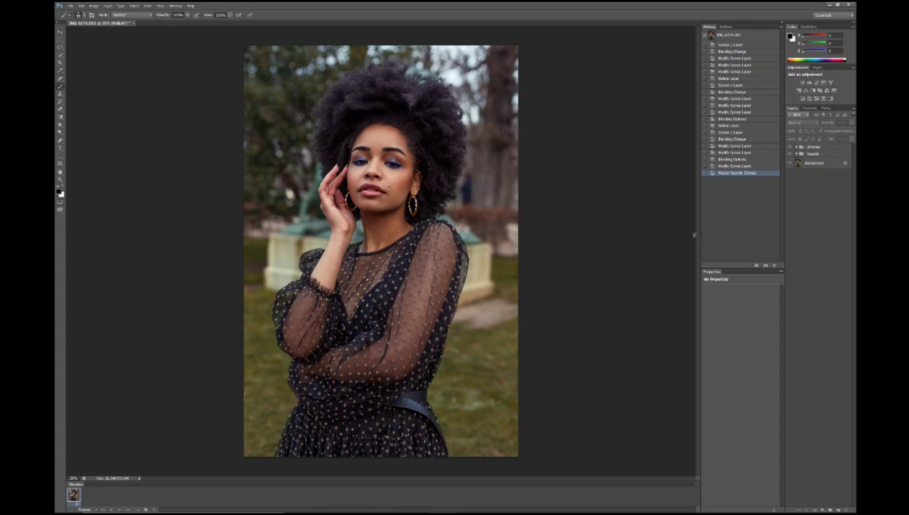
Stamp all visible layers into a new layer at the top of the stack and apply Smart Sharpen with a reduced amount.
{"action": "left_click", "coordinate": [820, 148]}
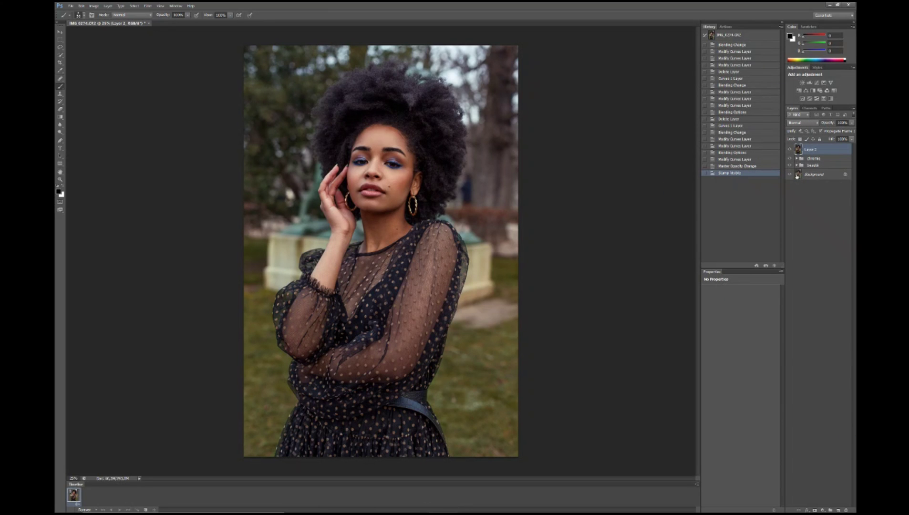
{"action": "left_click", "coordinate": [146, 6]}
{"action": "mouse_move", "coordinate": [164, 204]}
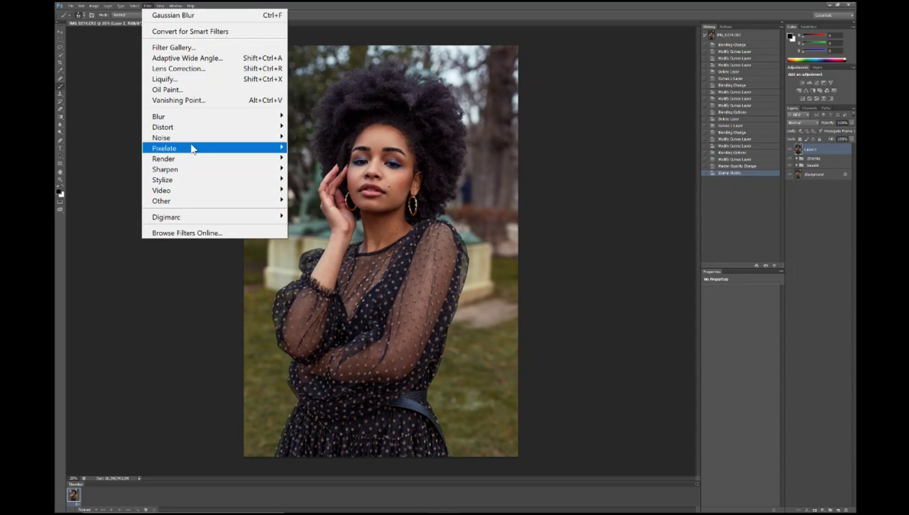
{"action": "mouse_move", "coordinate": [192, 156]}
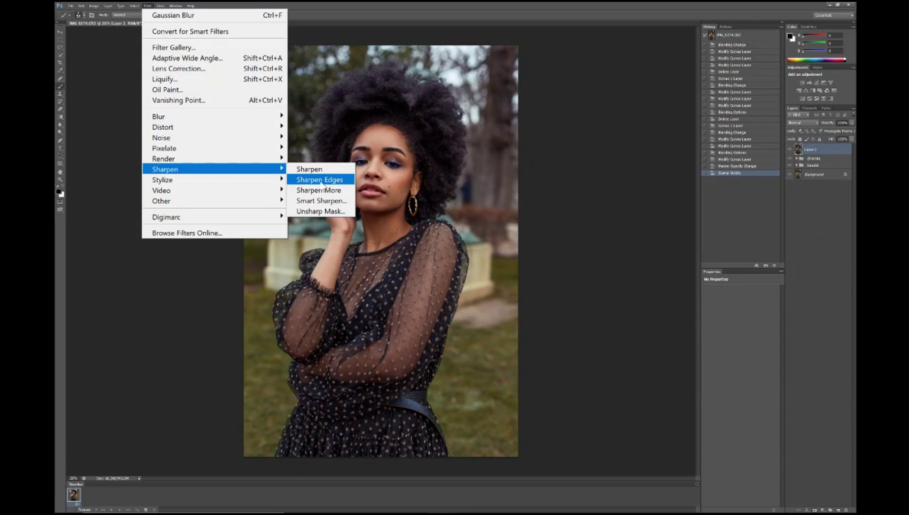
{"action": "left_click", "coordinate": [318, 205]}
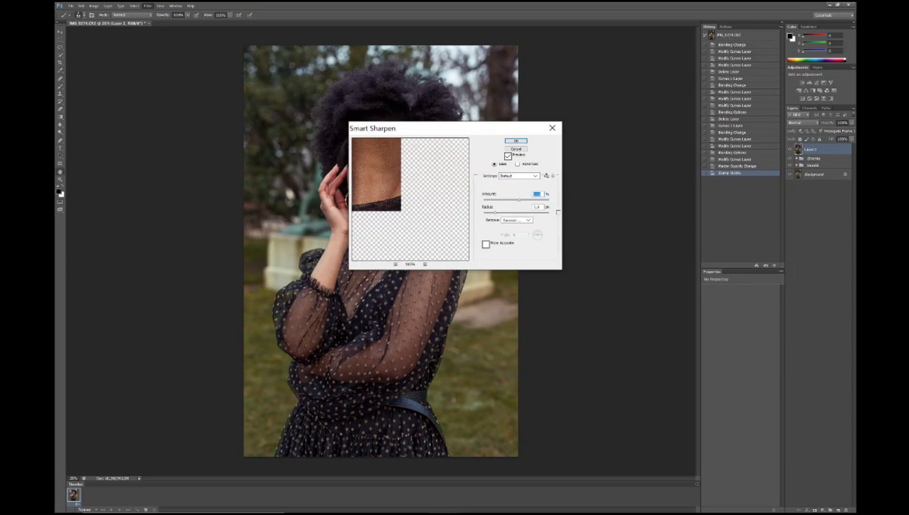
{"action": "left_click_drag", "start_coordinate": [406, 207], "coordinate": [436, 261]}
{"action": "left_click_drag", "start_coordinate": [408, 200], "coordinate": [406, 220]}
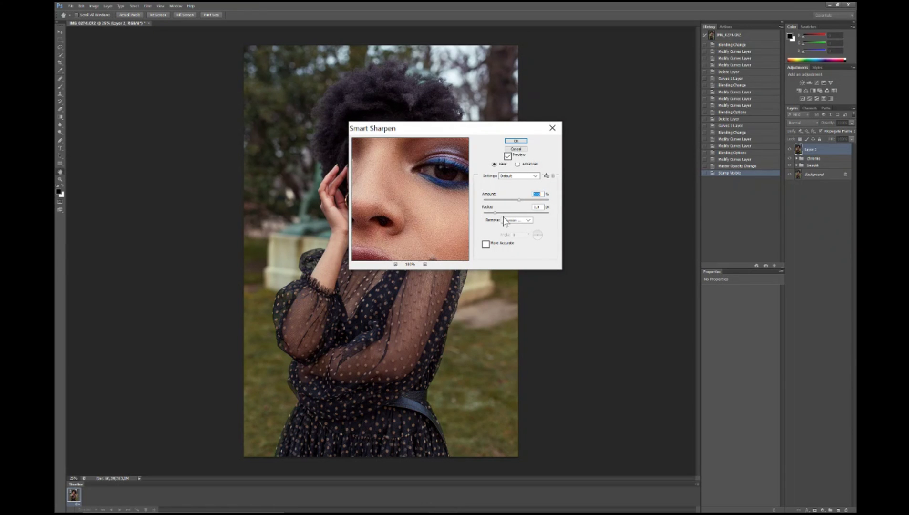
{"action": "mouse_move", "coordinate": [519, 200]}
{"action": "left_mouse_down"}
{"action": "mouse_move", "coordinate": [493, 215]}
{"action": "mouse_move", "coordinate": [508, 199]}
{"action": "left_mouse_up"}
{"action": "left_click", "coordinate": [516, 141]}
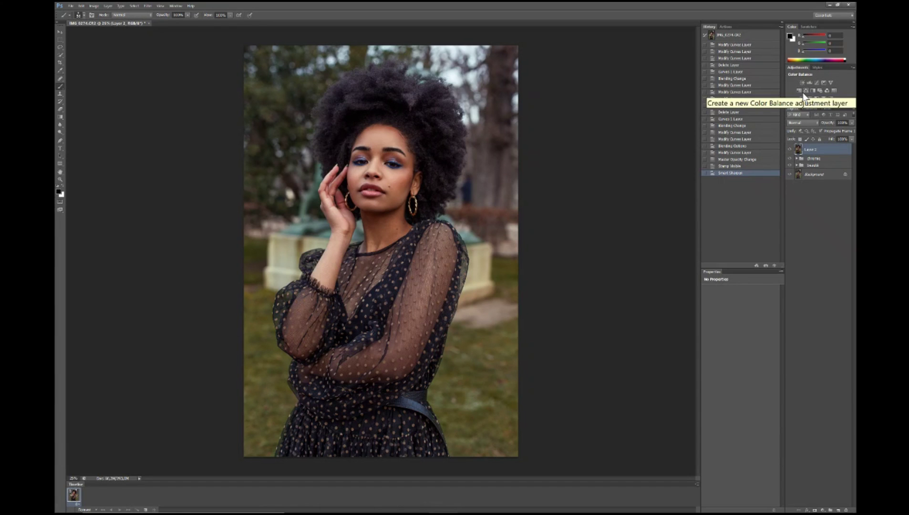
Duplicate the sharpened layer and apply a High Pass filter with a reduced radius to the copy.
{"action": "key", "text": "ctrl+j"}
{"action": "left_click", "coordinate": [147, 6]}
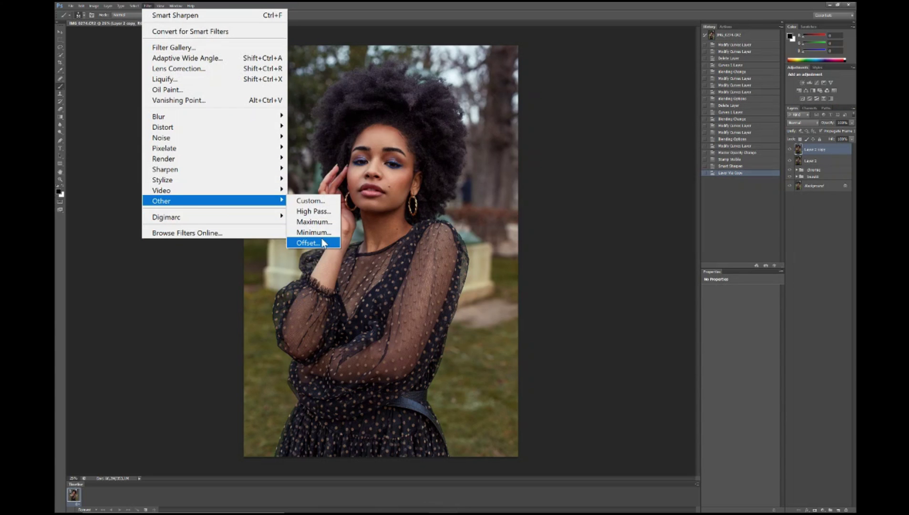
{"action": "left_click", "coordinate": [314, 211]}
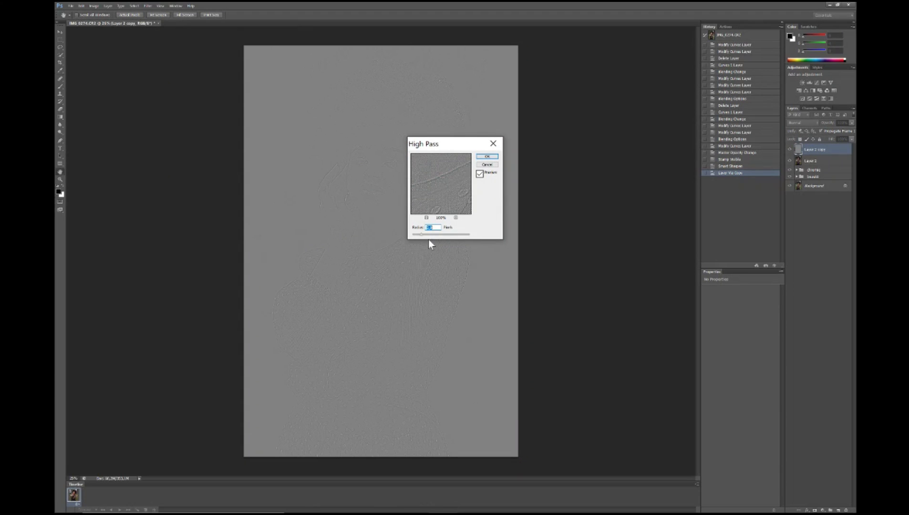
{"action": "left_click_drag", "start_coordinate": [423, 234], "coordinate": [419, 234]}
{"action": "left_click", "coordinate": [486, 157]}
Set the High Pass layer's blend mode to Soft Light.
{"action": "key", "text": "b"}
{"action": "left_click", "coordinate": [800, 122]}
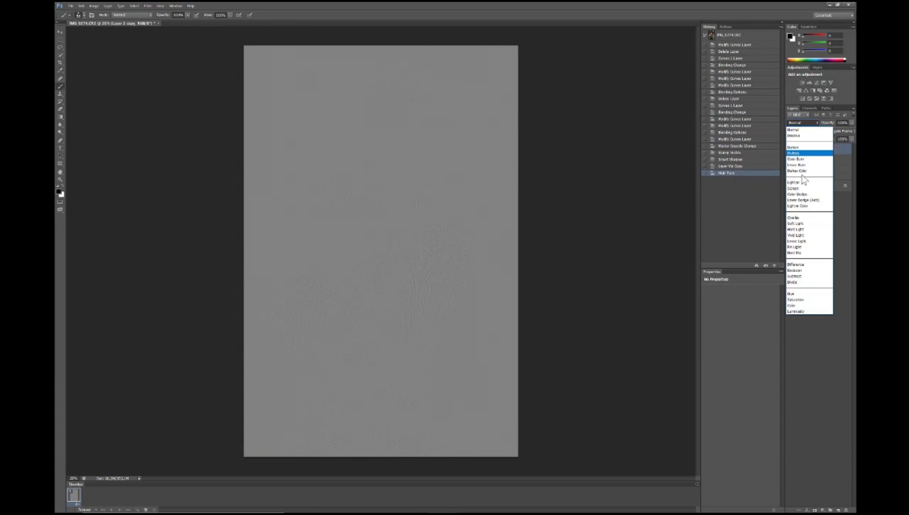
{"action": "left_click", "coordinate": [806, 229]}
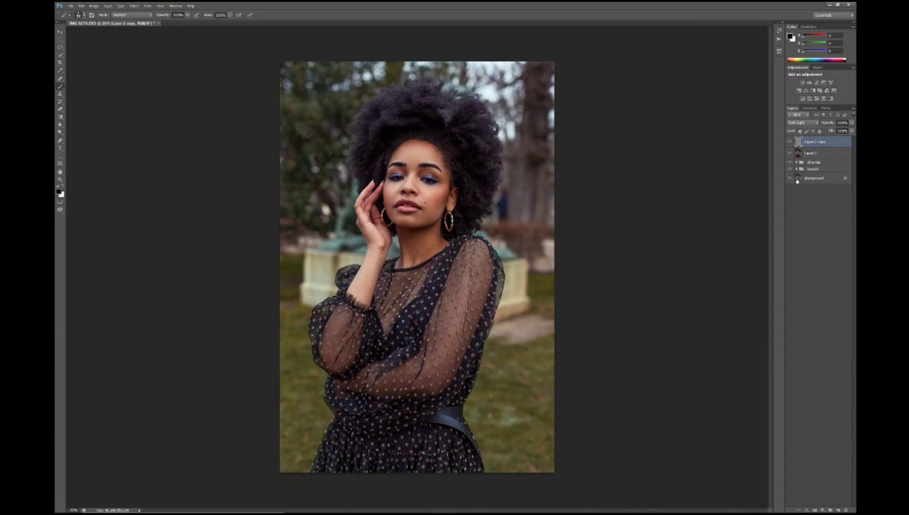
Compare the finished portrait with the original Background layer and check the individual effect of the sharpening layers and color-grading group.
{"action": "left_click", "coordinate": [790, 179], "text": "alt"}
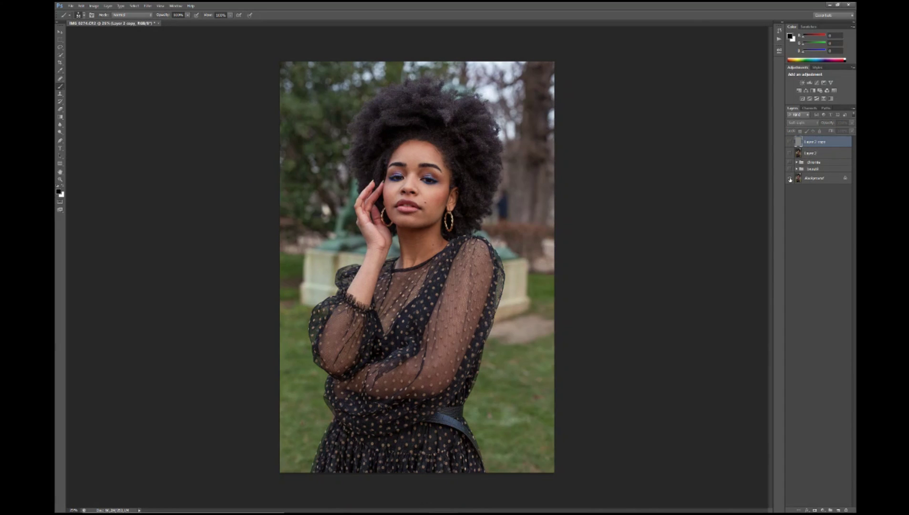
{"action": "left_click", "coordinate": [790, 178], "text": "alt"}
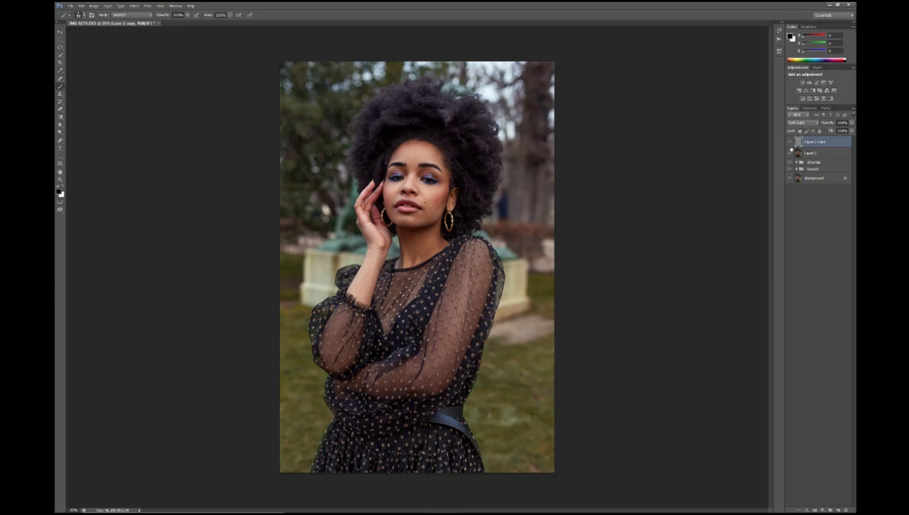
{"action": "left_click", "coordinate": [789, 154]}
{"action": "left_click", "coordinate": [790, 142]}
{"action": "left_click", "coordinate": [789, 162]}
{"action": "left_click", "coordinate": [789, 163]}
{"action": "left_click", "coordinate": [789, 162]}
{"action": "left_click_drag", "start_coordinate": [789, 163], "coordinate": [790, 143]}
{"action": "left_click", "coordinate": [790, 179], "text": "alt"}
{"action": "left_click", "coordinate": [789, 179], "text": "alt"}
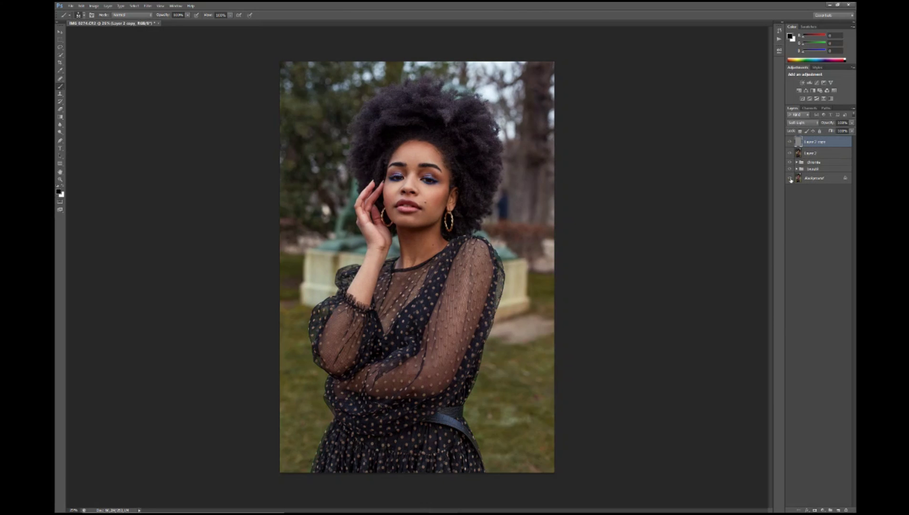